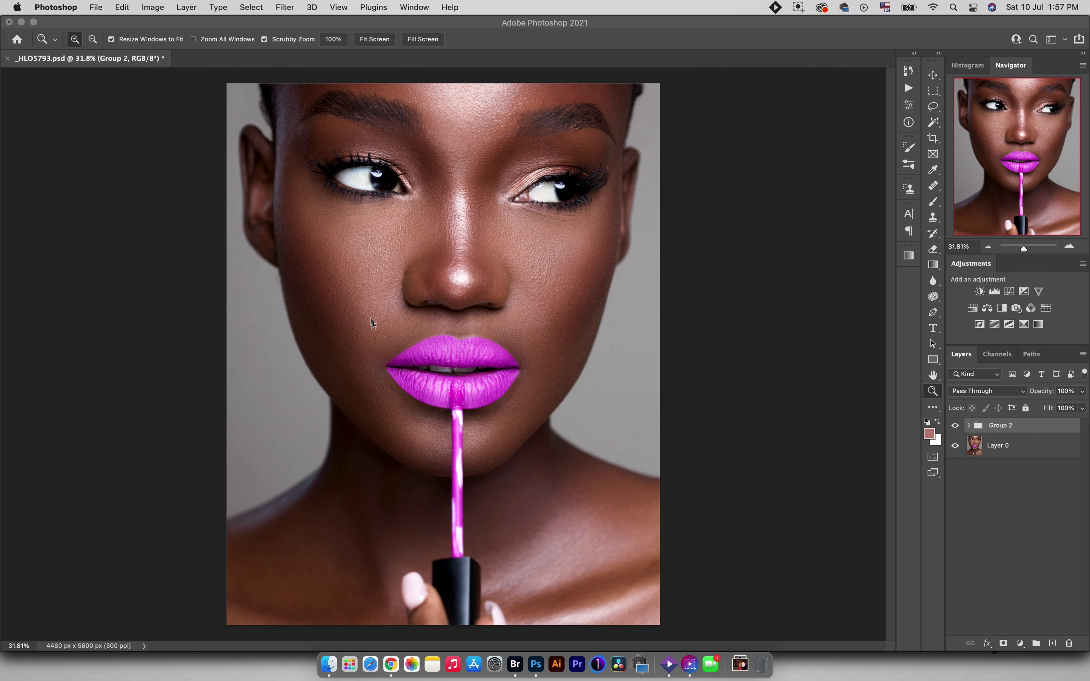
Toggle Group 2's retouching off, on and off again, leaving the original portrait showing.
{"action": "left_click", "coordinate": [450, 253]}
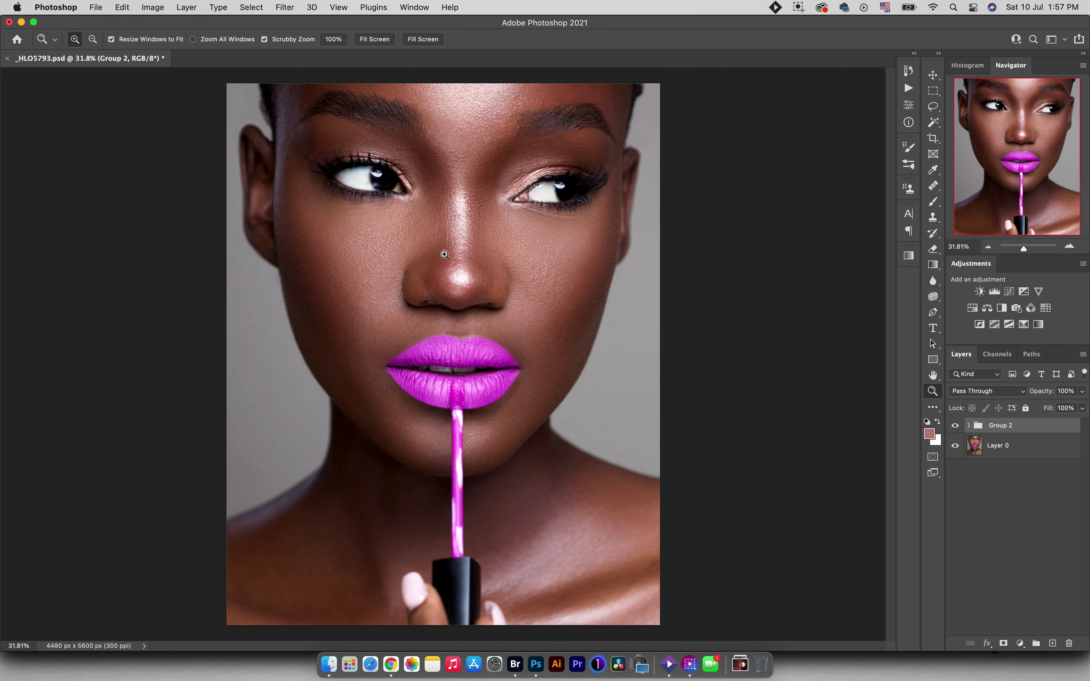
{"action": "left_click", "coordinate": [956, 427]}
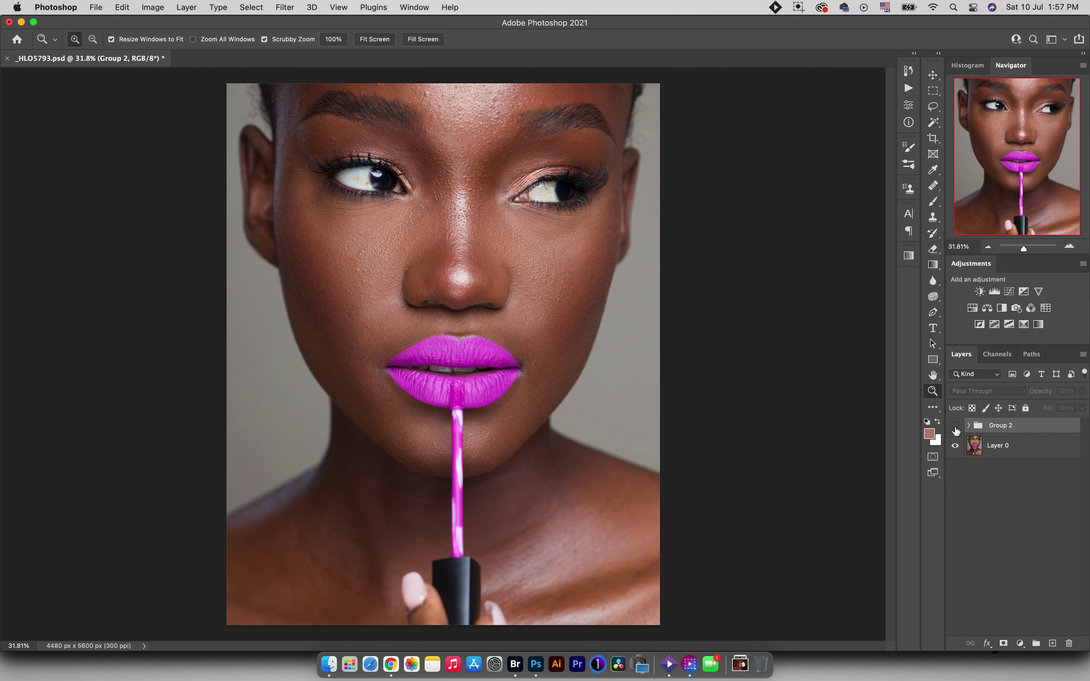
{"action": "left_click", "coordinate": [956, 428]}
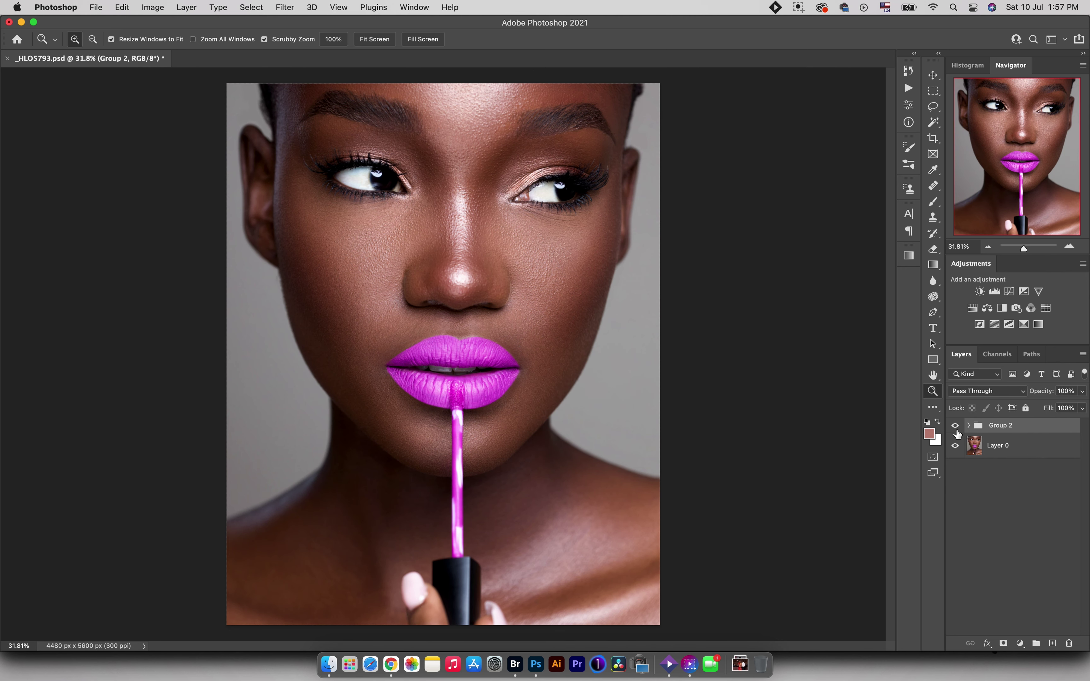
{"action": "left_click", "coordinate": [955, 427]}
Inspect the nose, lips and right eye up close, then turn Group 2's retouching back on.
{"action": "mouse_move", "coordinate": [503, 180]}
{"action": "left_mouse_down"}
{"action": "mouse_move", "coordinate": [528, 158]}
{"action": "mouse_move", "coordinate": [515, 167]}
{"action": "left_mouse_up"}
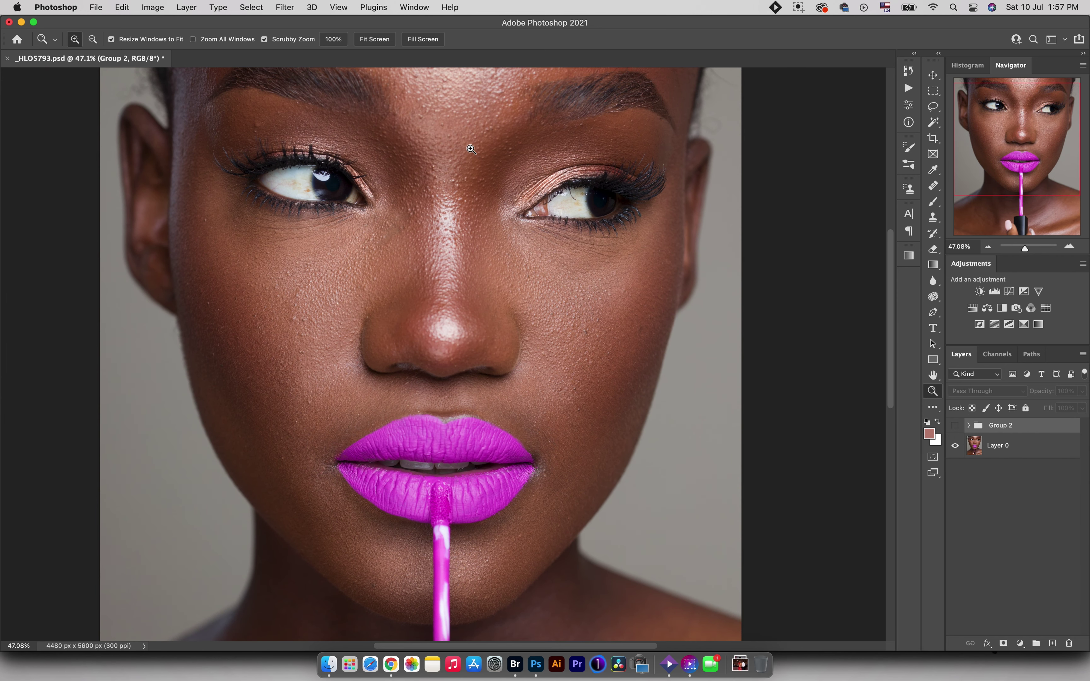
{"action": "left_click_drag", "start_coordinate": [512, 440], "coordinate": [547, 440]}
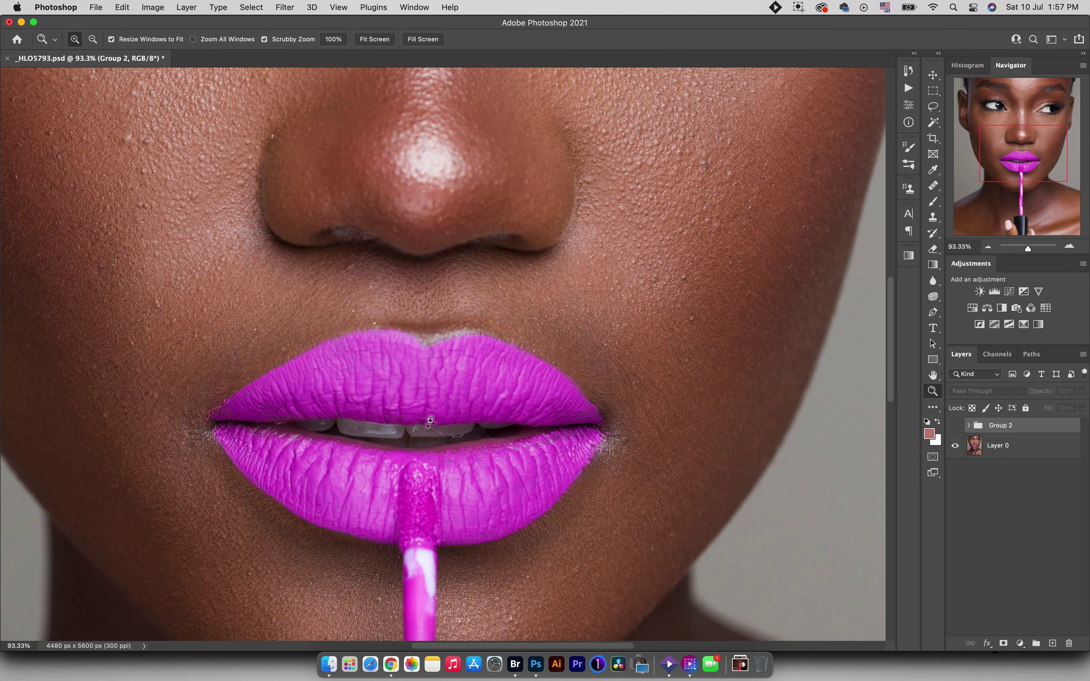
{"action": "key", "text": "super+0"}
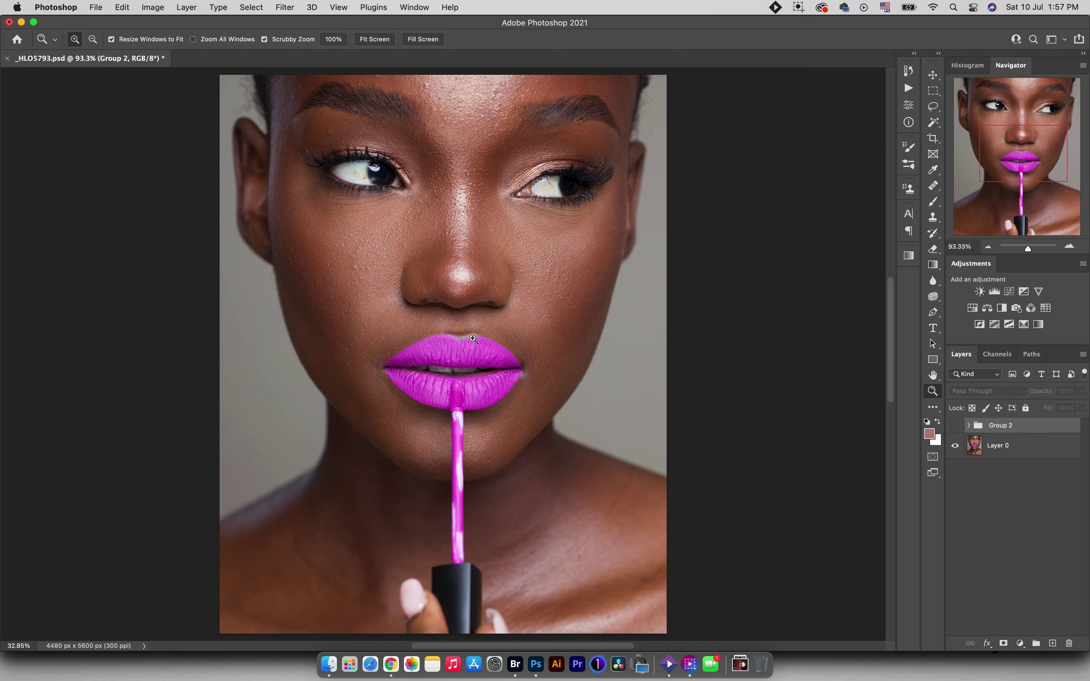
{"action": "left_click_drag", "start_coordinate": [559, 165], "coordinate": [601, 175]}
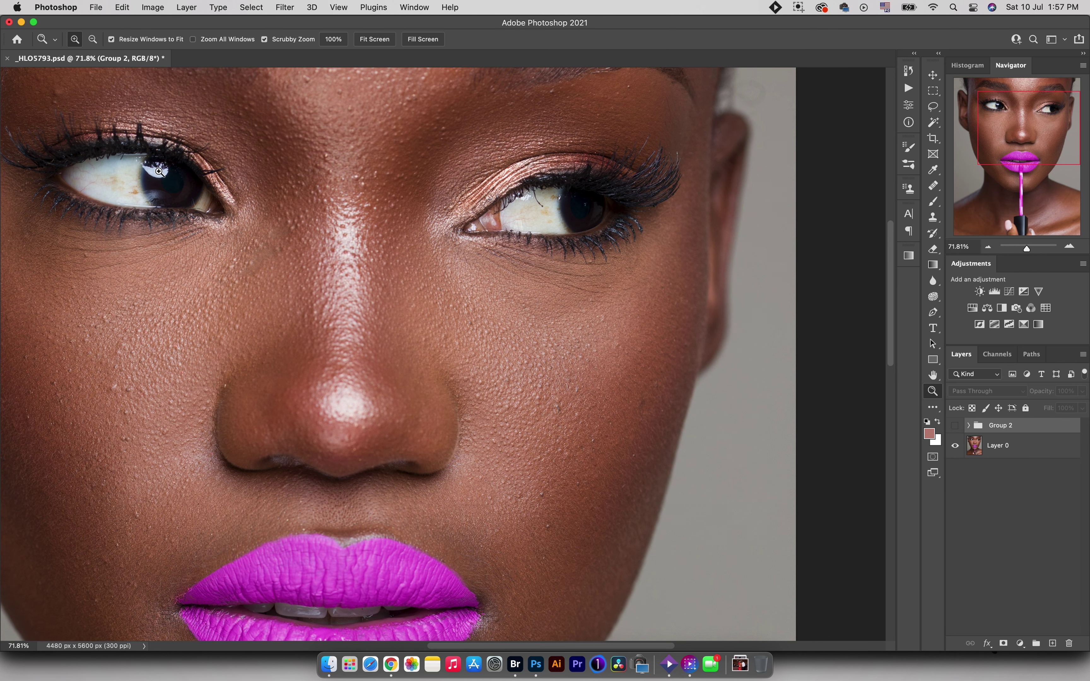
{"action": "left_click", "coordinate": [573, 223]}
{"action": "left_click_drag", "start_coordinate": [573, 223], "coordinate": [534, 238]}
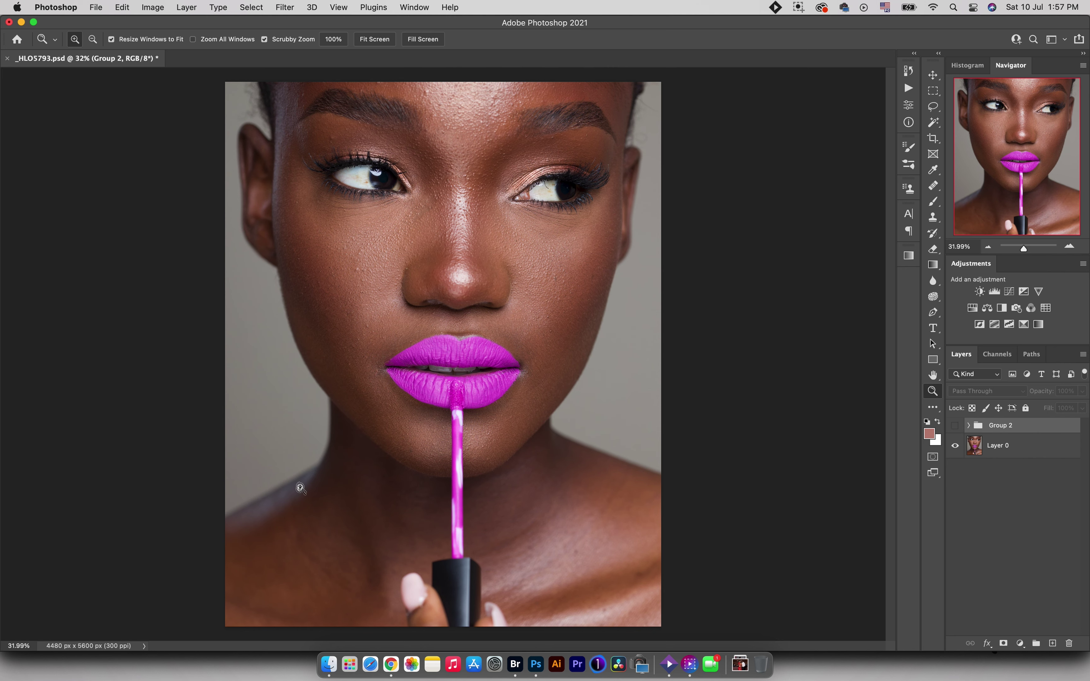
{"action": "left_click", "coordinate": [955, 426]}
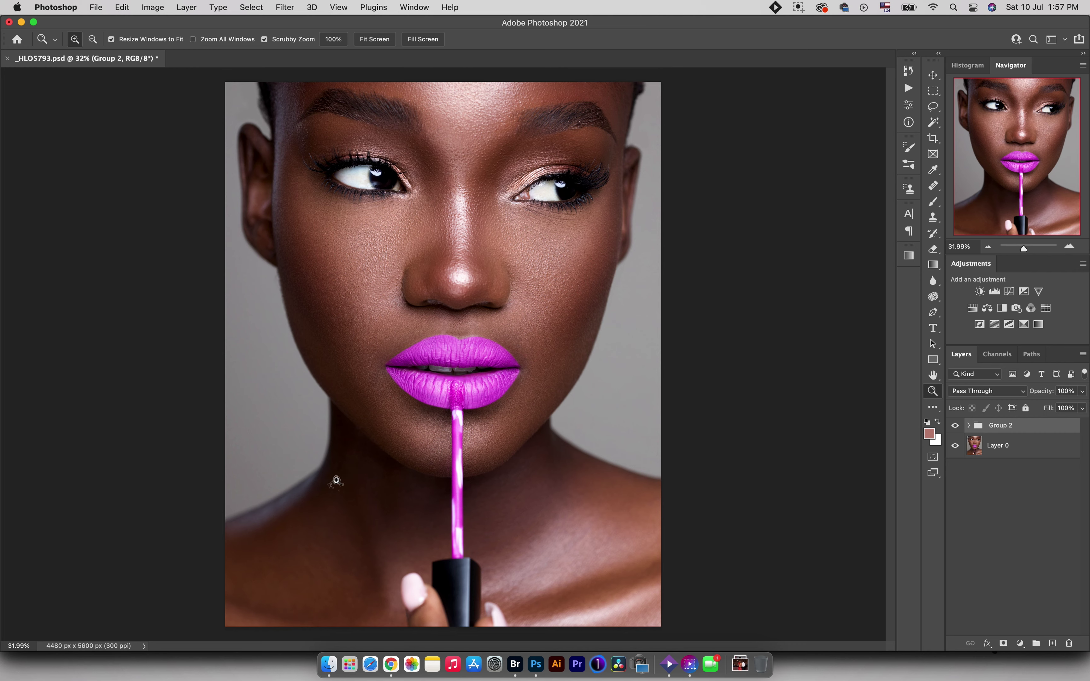
Compare the eye and brow skin with Group 2 off and on, leaving it visible.
{"action": "left_click", "coordinate": [491, 172]}
{"action": "left_click_drag", "start_coordinate": [491, 172], "coordinate": [608, 186]}
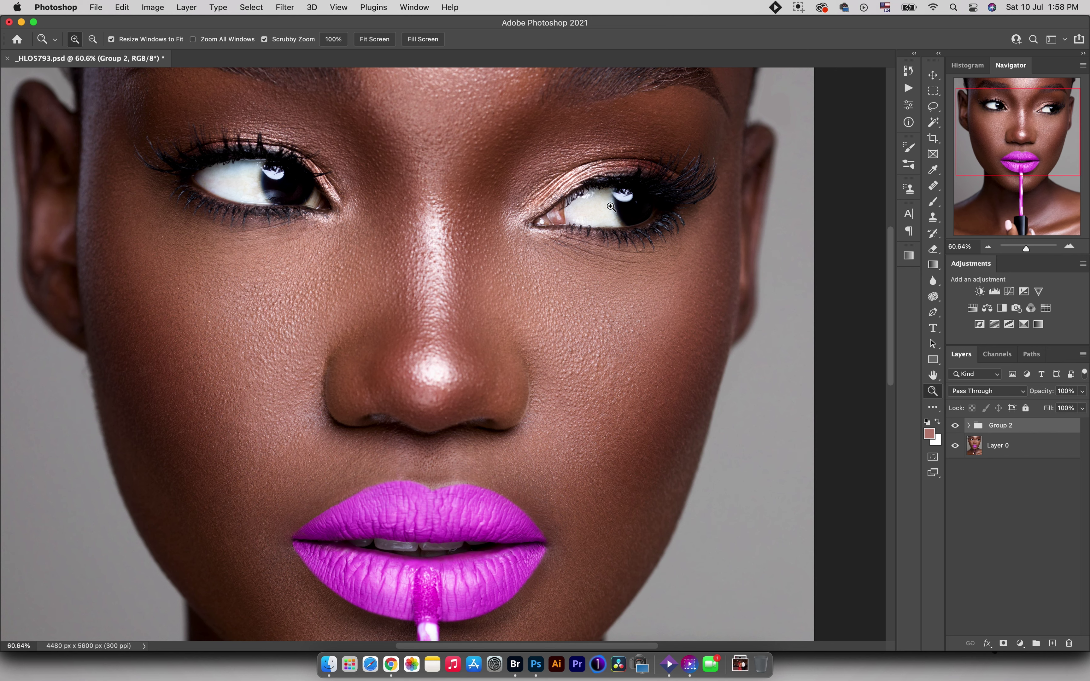
{"action": "left_click", "coordinate": [956, 427]}
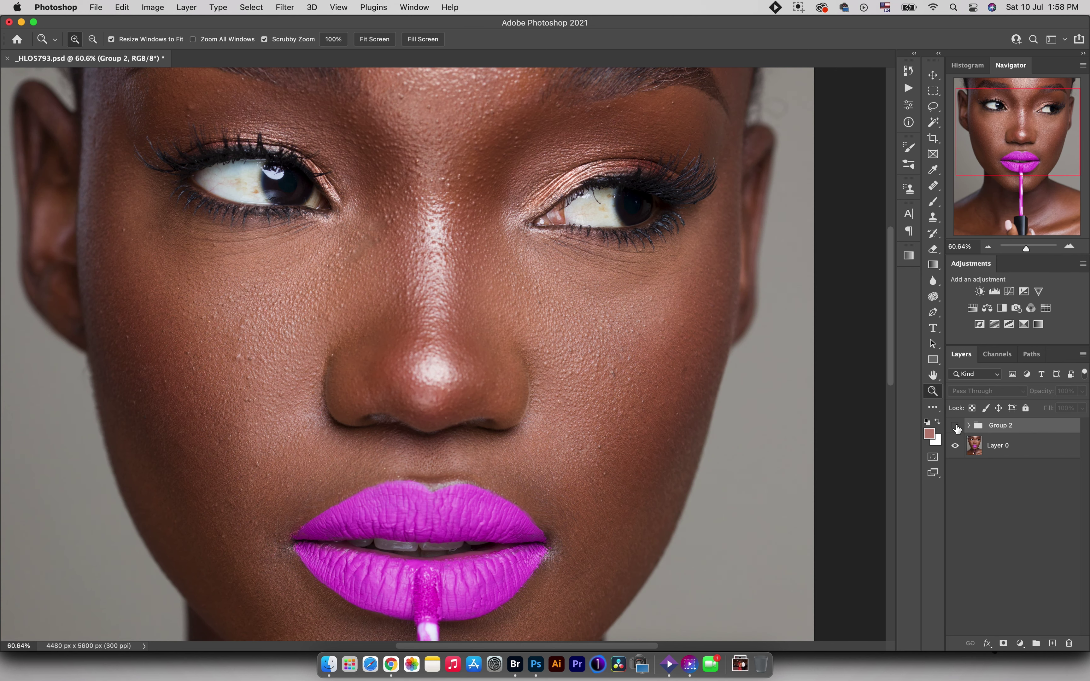
{"action": "left_click", "coordinate": [956, 428]}
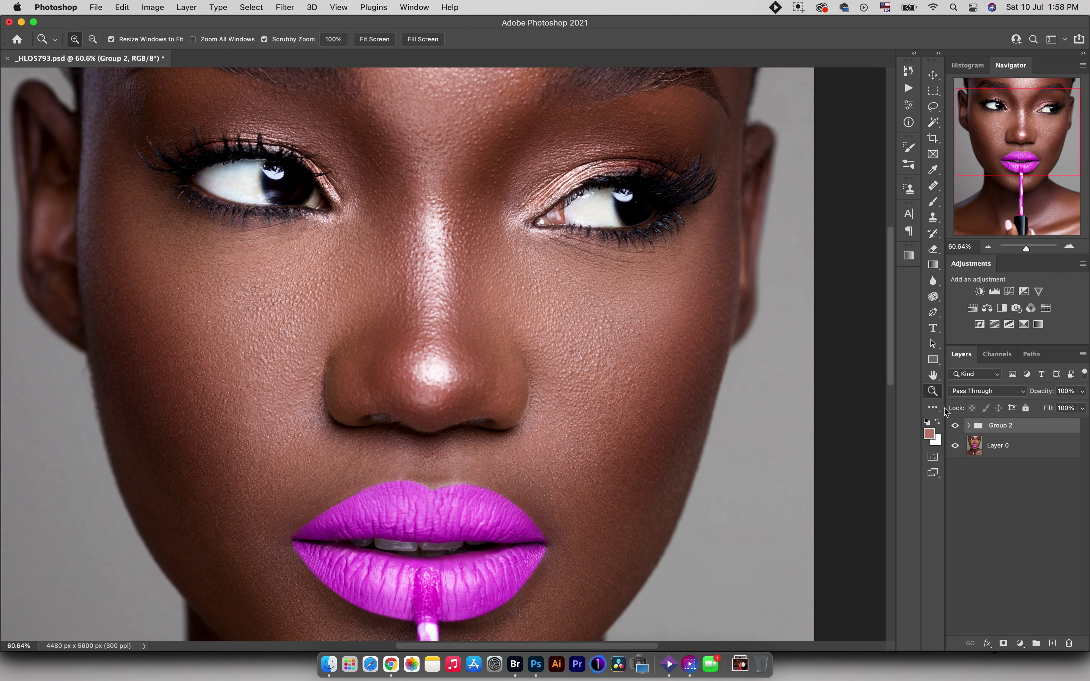
{"action": "left_click_drag", "start_coordinate": [572, 316], "coordinate": [525, 312]}
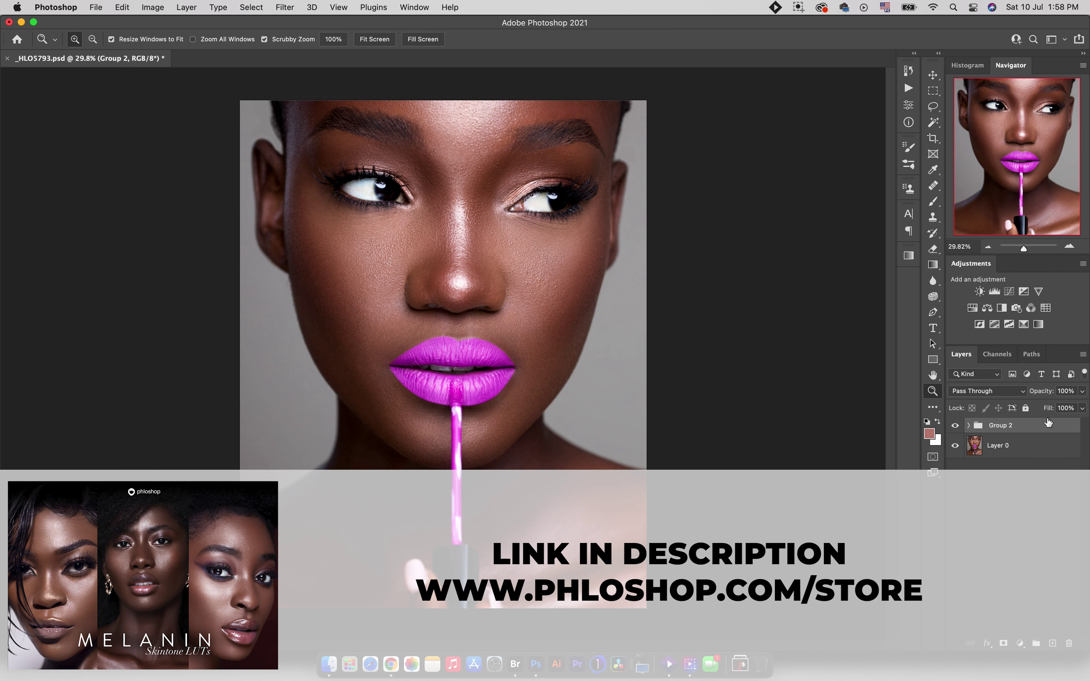
{"action": "left_click", "coordinate": [1046, 309]}
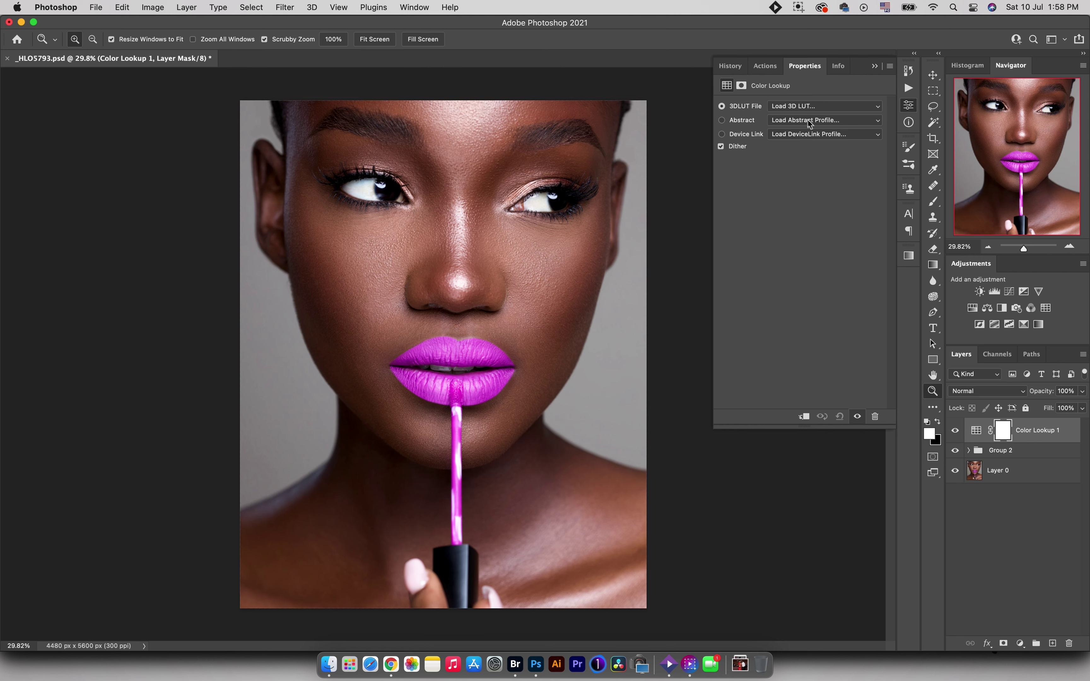
{"action": "left_click", "coordinate": [801, 106]}
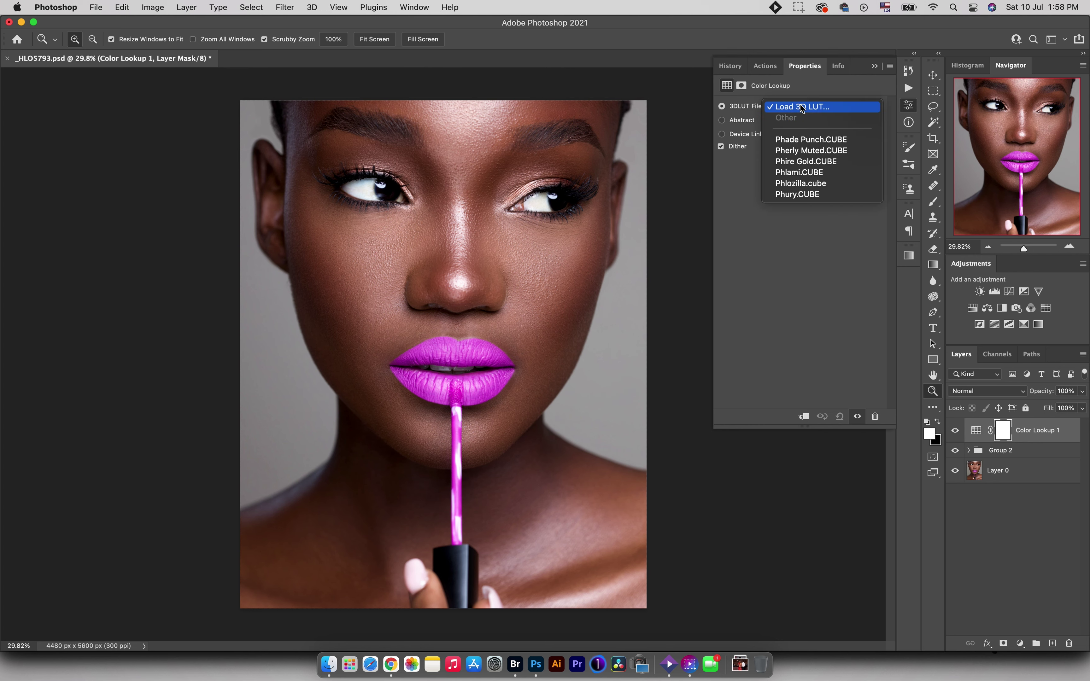
{"action": "left_click", "coordinate": [795, 141]}
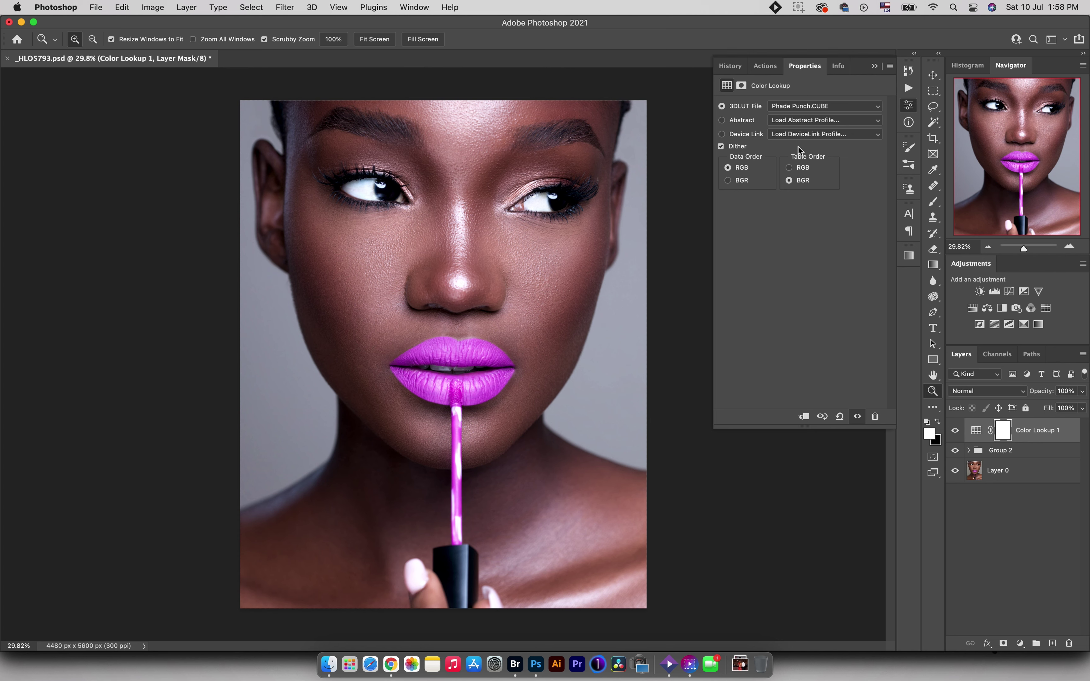
{"action": "left_click", "coordinate": [803, 107]}
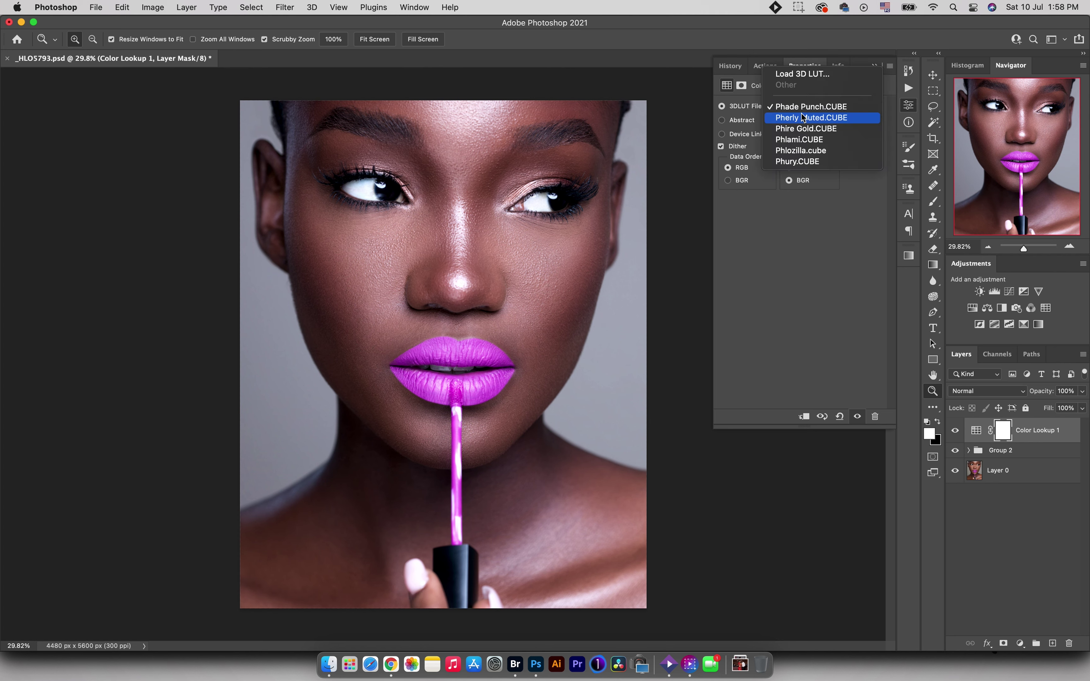
{"action": "left_click", "coordinate": [797, 133]}
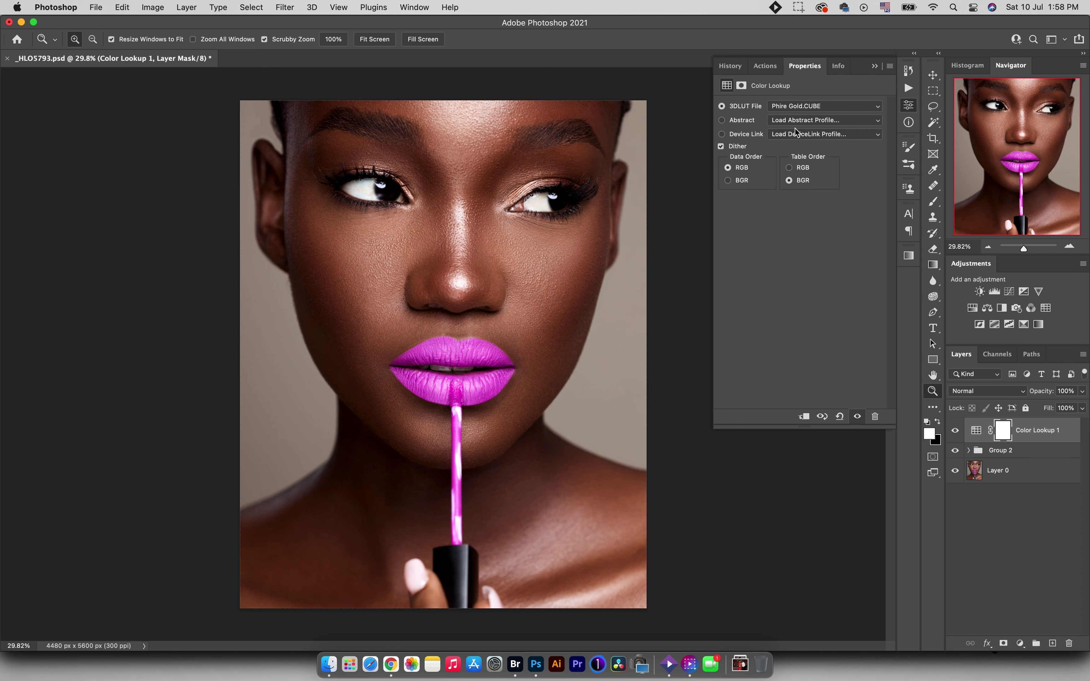
{"action": "key", "text": "BackSpace"}
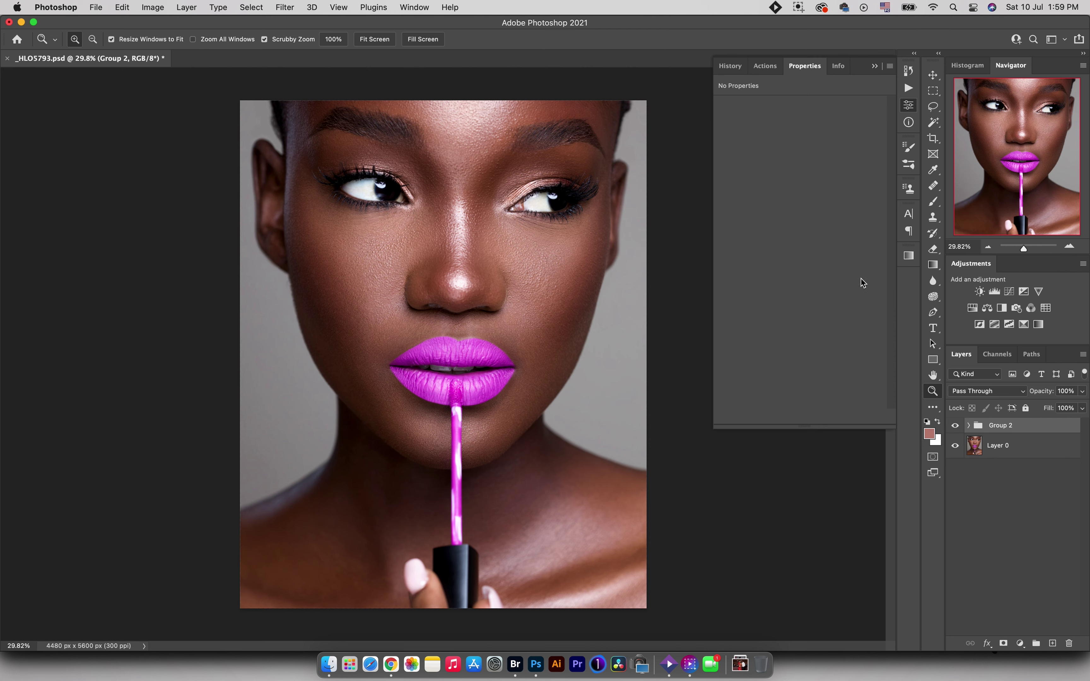
Try a reversed Red_02 pink Gradient Map over the portrait, then delete that layer.
{"action": "left_click", "coordinate": [1039, 324]}
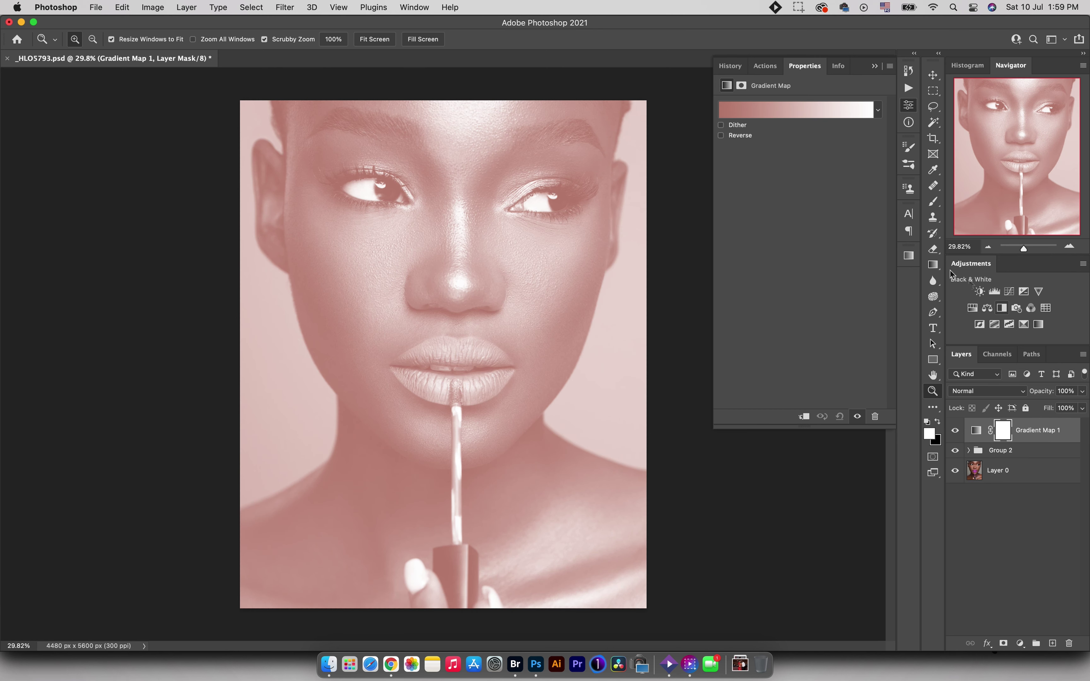
{"action": "left_click", "coordinate": [770, 112]}
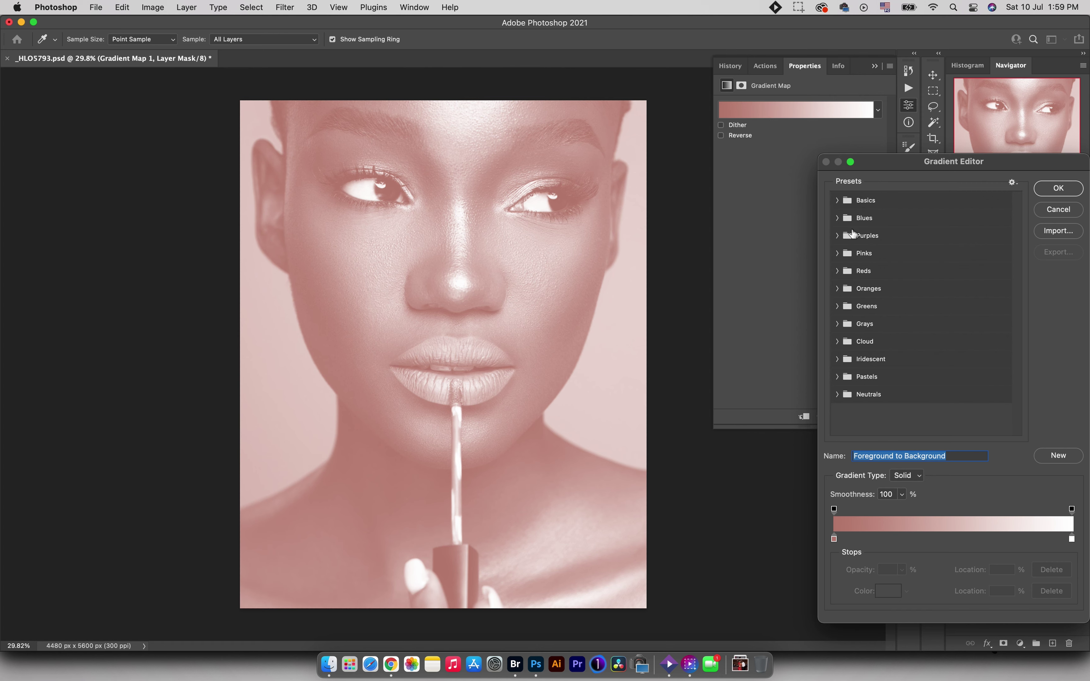
{"action": "left_click", "coordinate": [837, 271]}
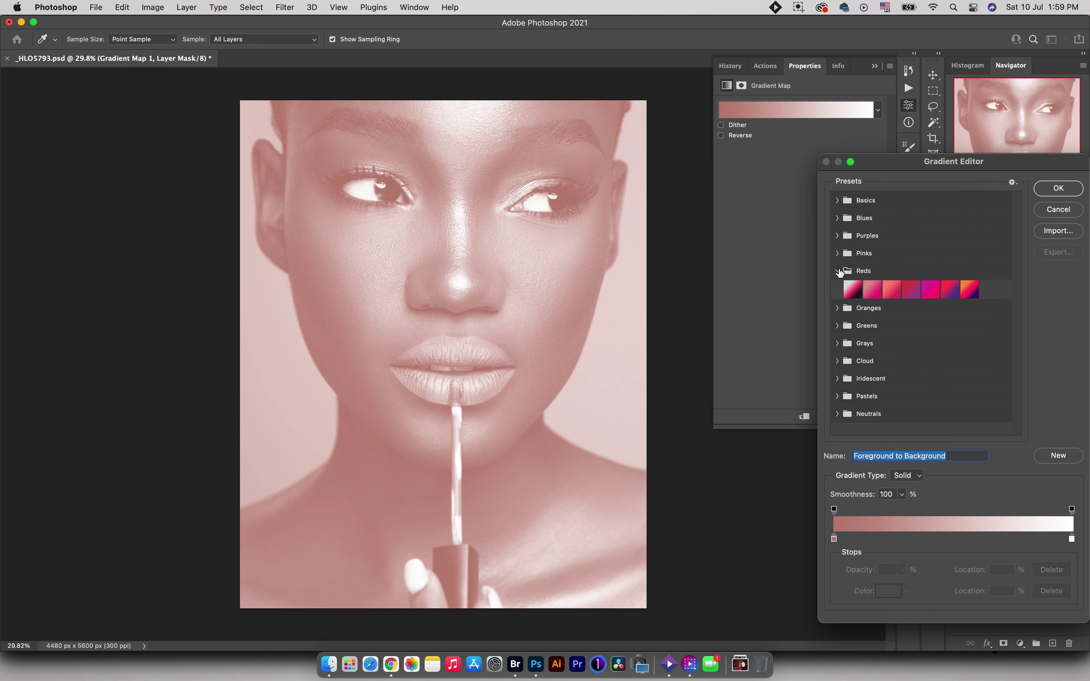
{"action": "left_click", "coordinate": [871, 290]}
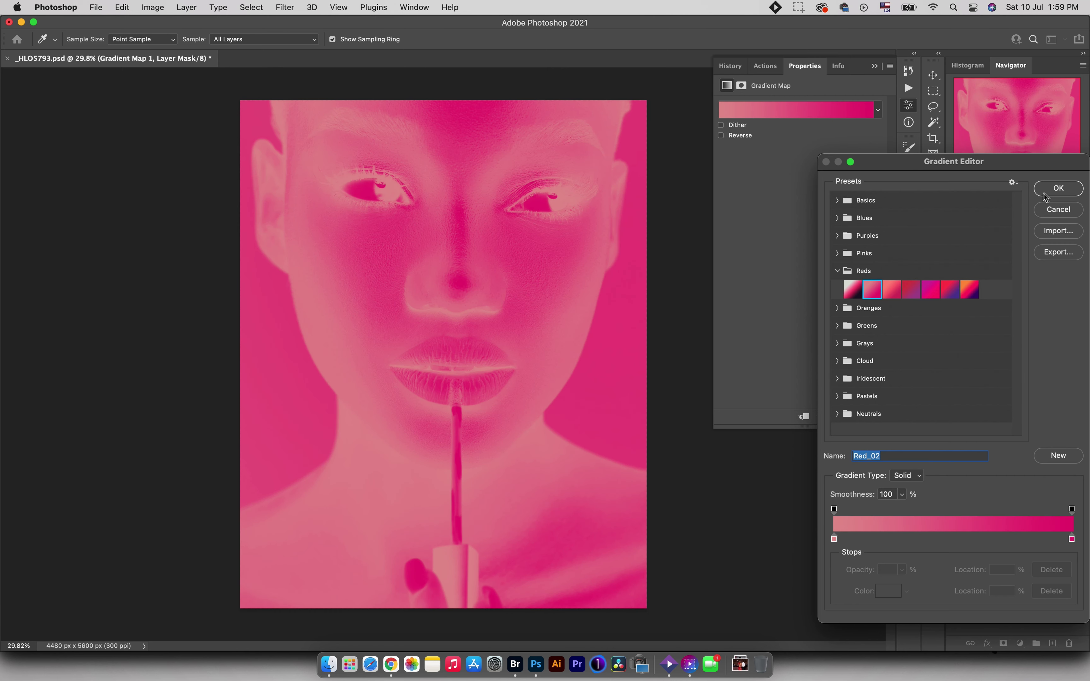
{"action": "left_click", "coordinate": [1057, 188]}
{"action": "left_click", "coordinate": [744, 136]}
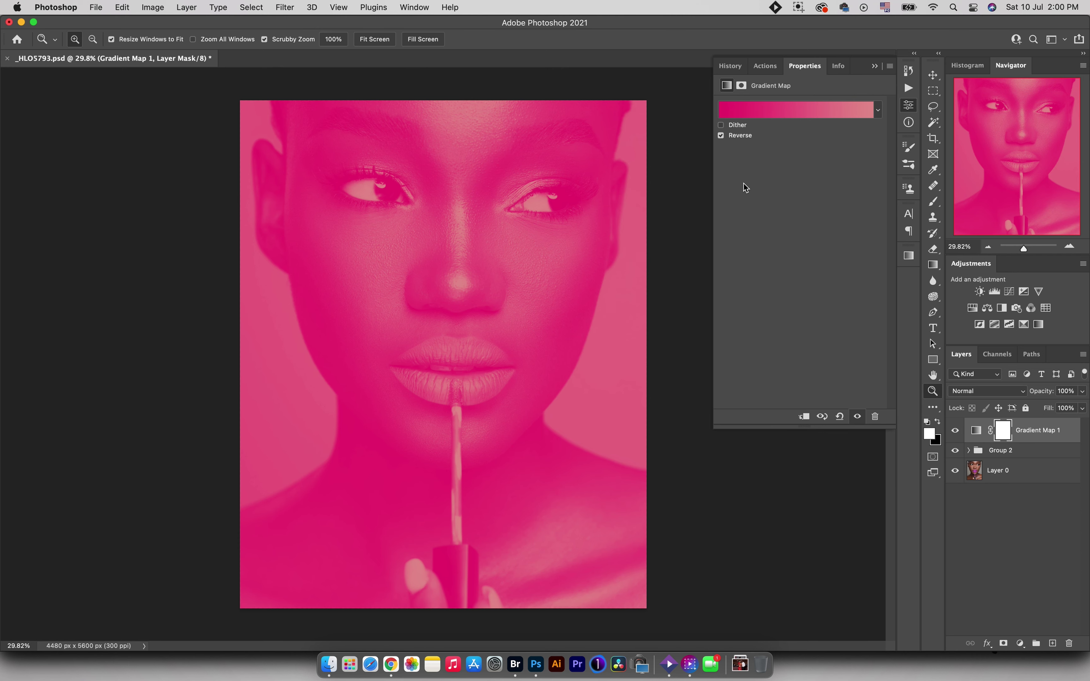
{"action": "key", "text": "BackSpace"}
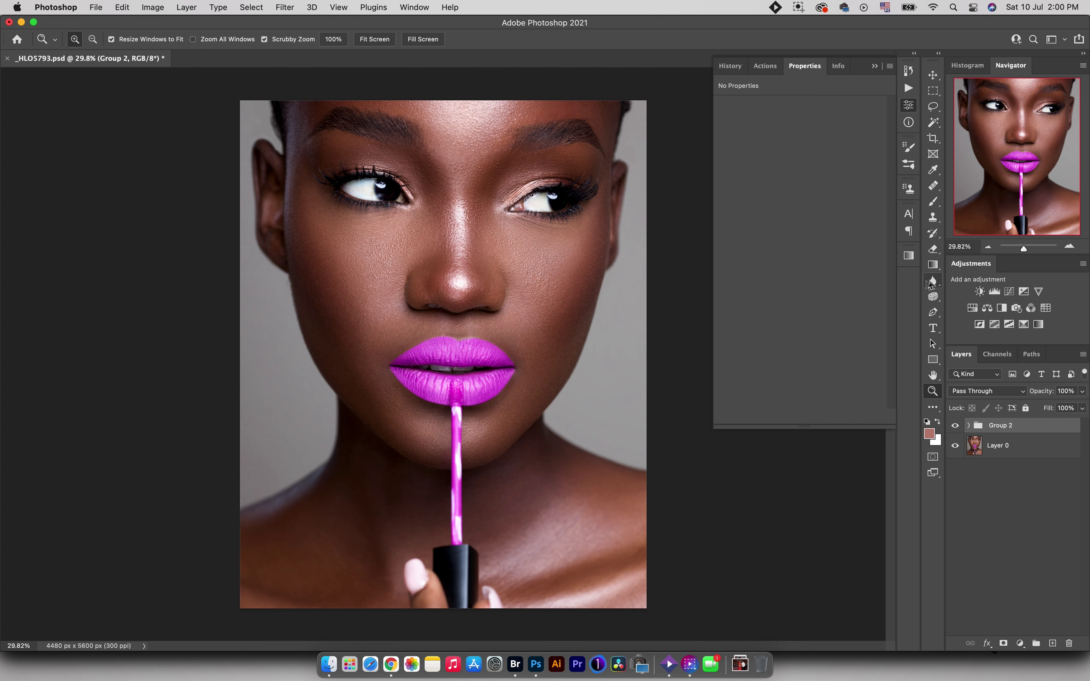
Add a Soft Light Gradient Fill from the second Reds gradient, then delete it and collapse Reds.
{"action": "left_click", "coordinate": [908, 255]}
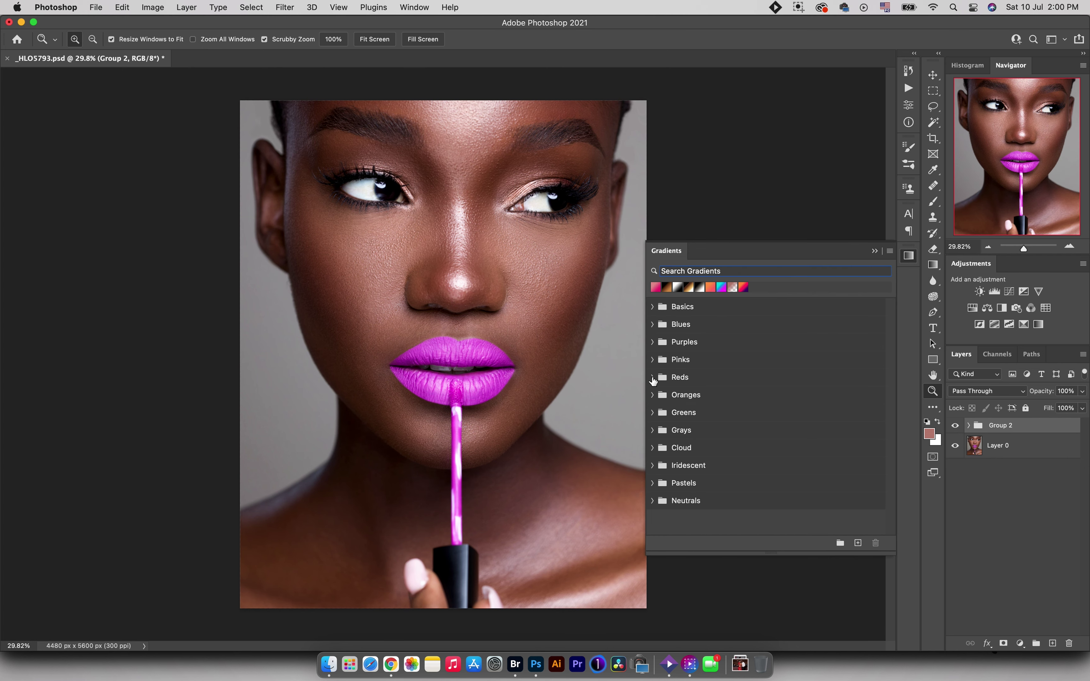
{"action": "left_click", "coordinate": [653, 378]}
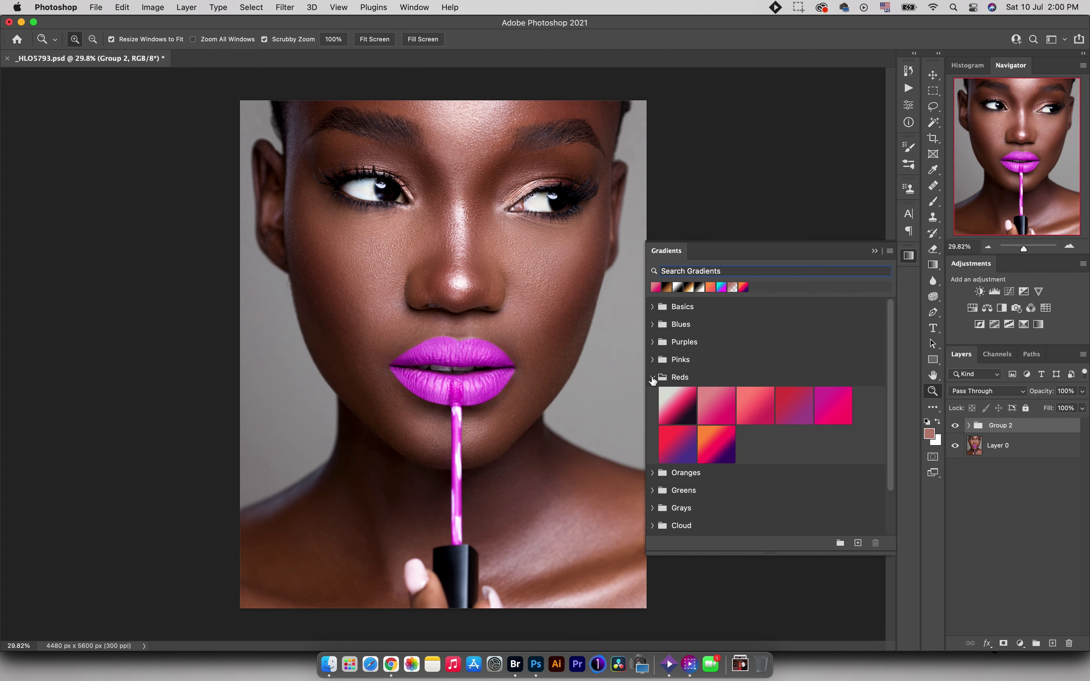
{"action": "left_click", "coordinate": [718, 408]}
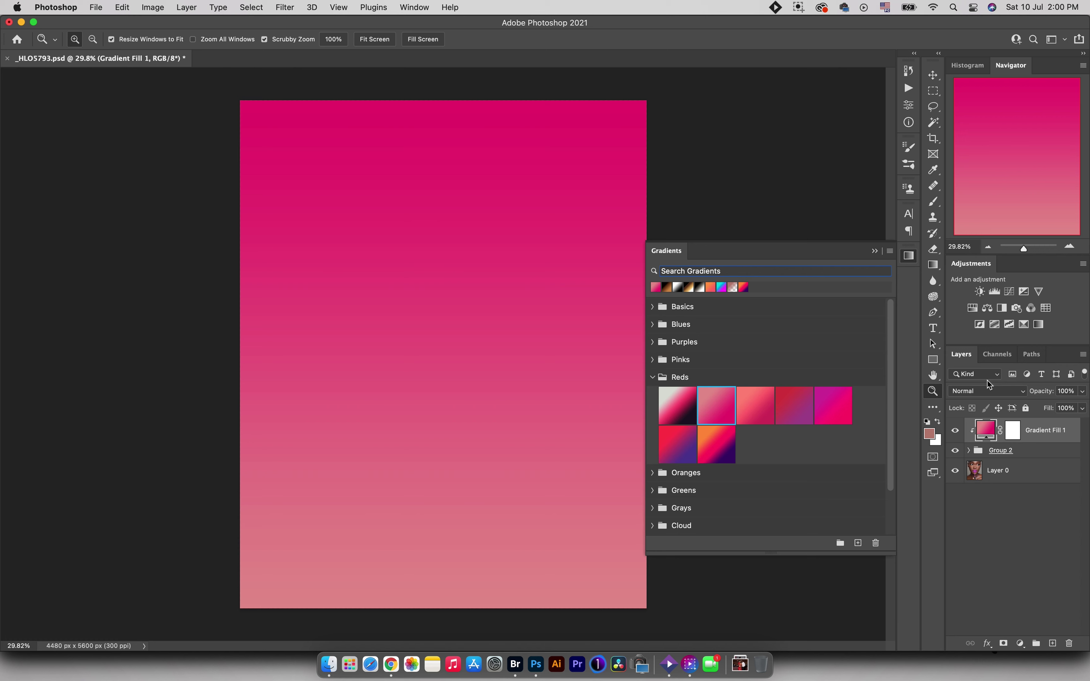
{"action": "left_click", "coordinate": [973, 390]}
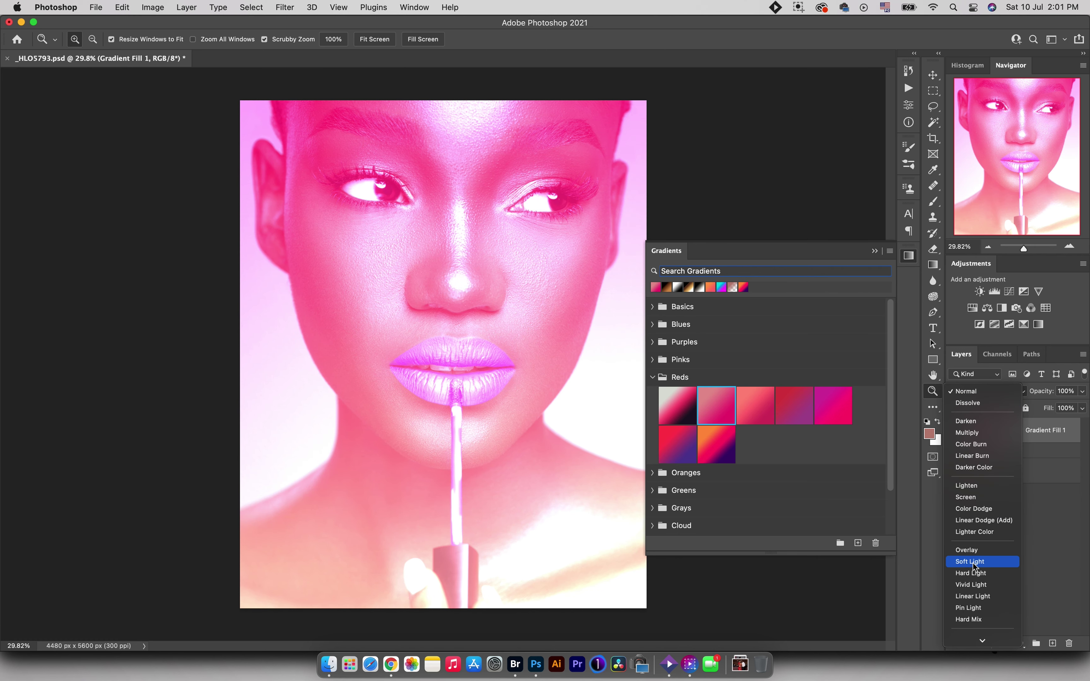
{"action": "left_click", "coordinate": [973, 563]}
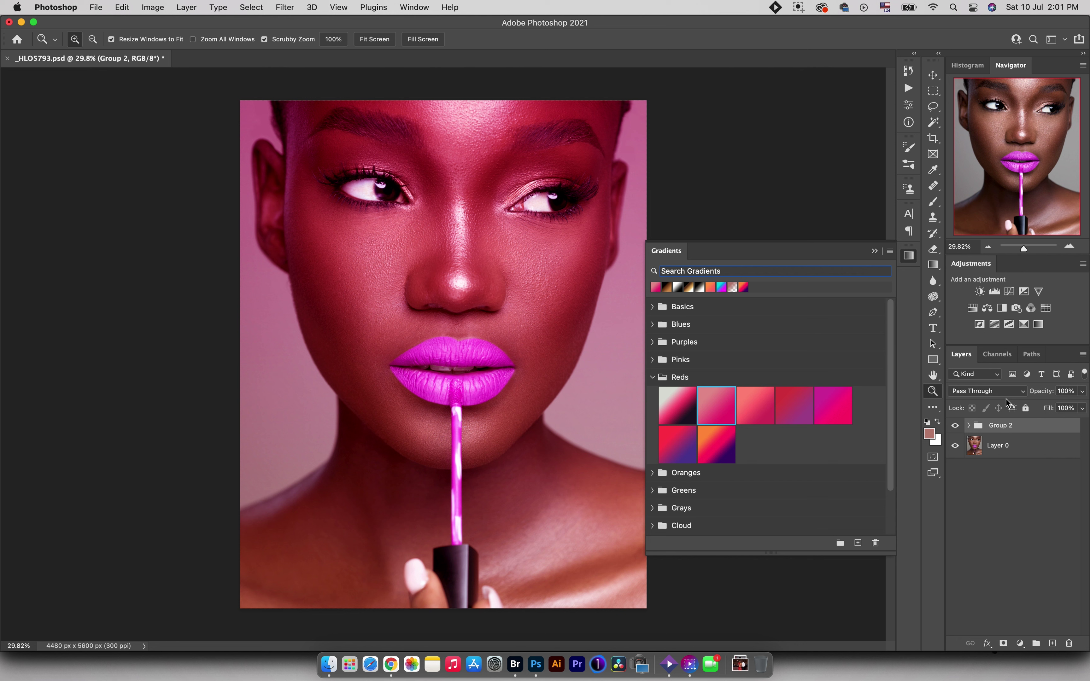
{"action": "key", "text": "BackSpace"}
{"action": "left_click", "coordinate": [652, 377]}
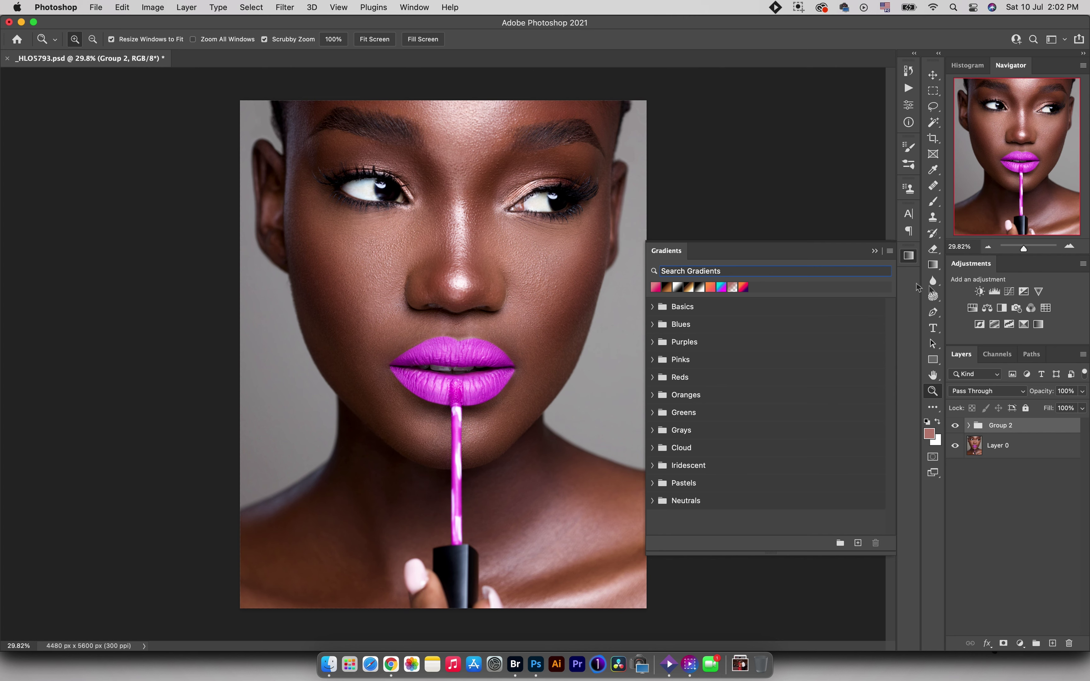
Add a pale-pink Gradient Map layer and check the Gradient Editor's small list preset view.
{"action": "left_click", "coordinate": [908, 257]}
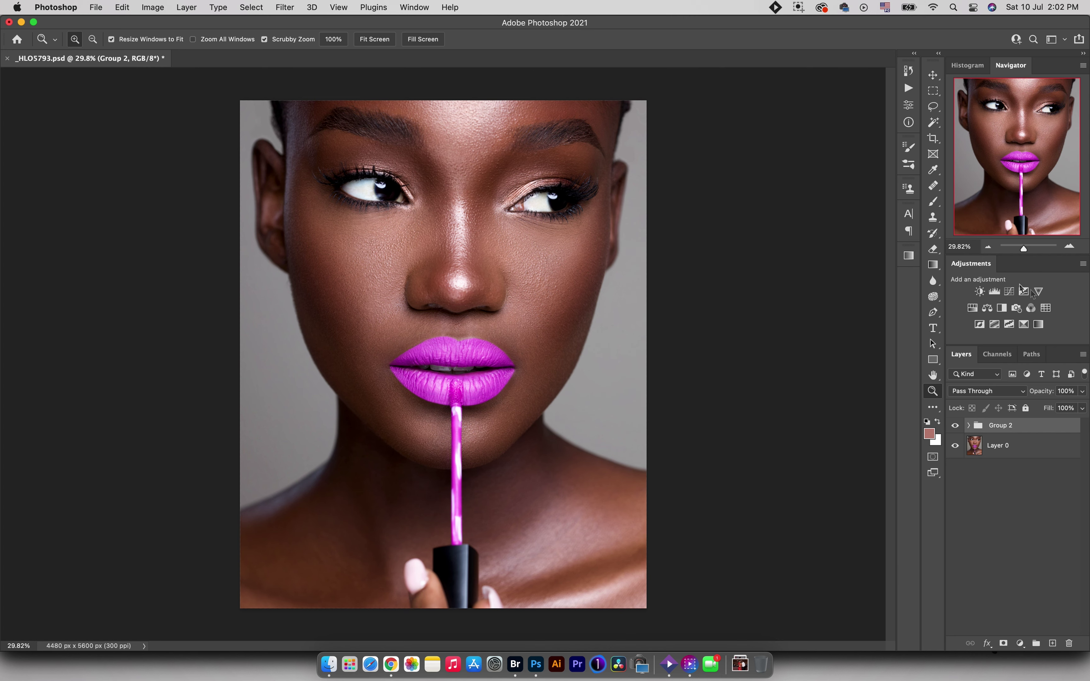
{"action": "left_click", "coordinate": [1039, 325]}
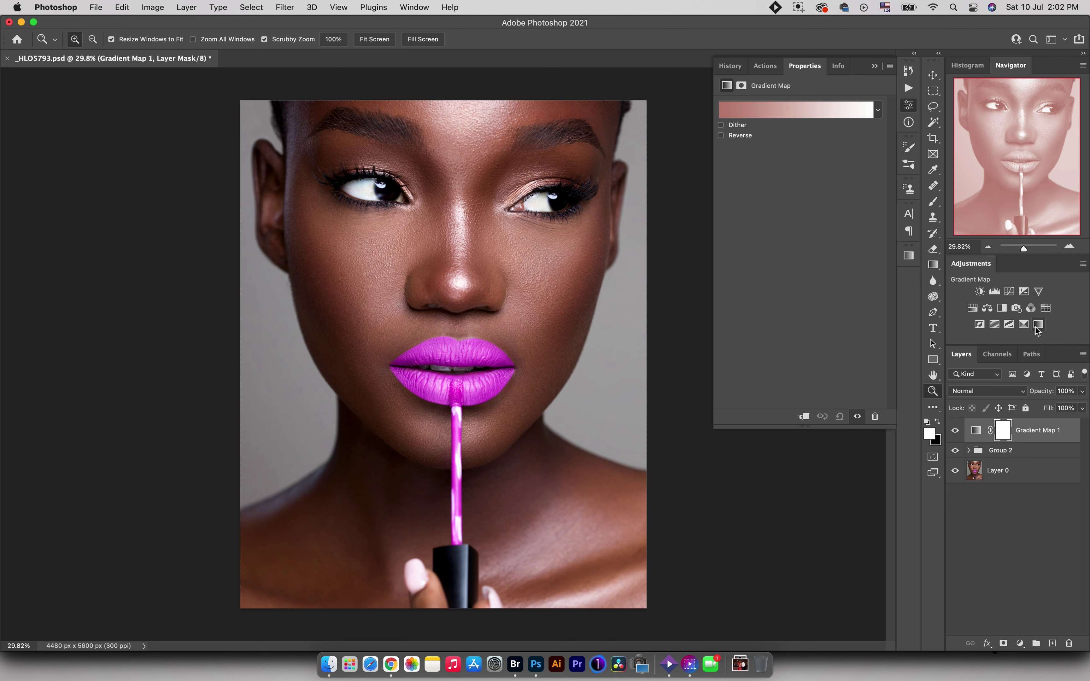
{"action": "left_click", "coordinate": [868, 113]}
{"action": "left_click", "coordinate": [1013, 183]}
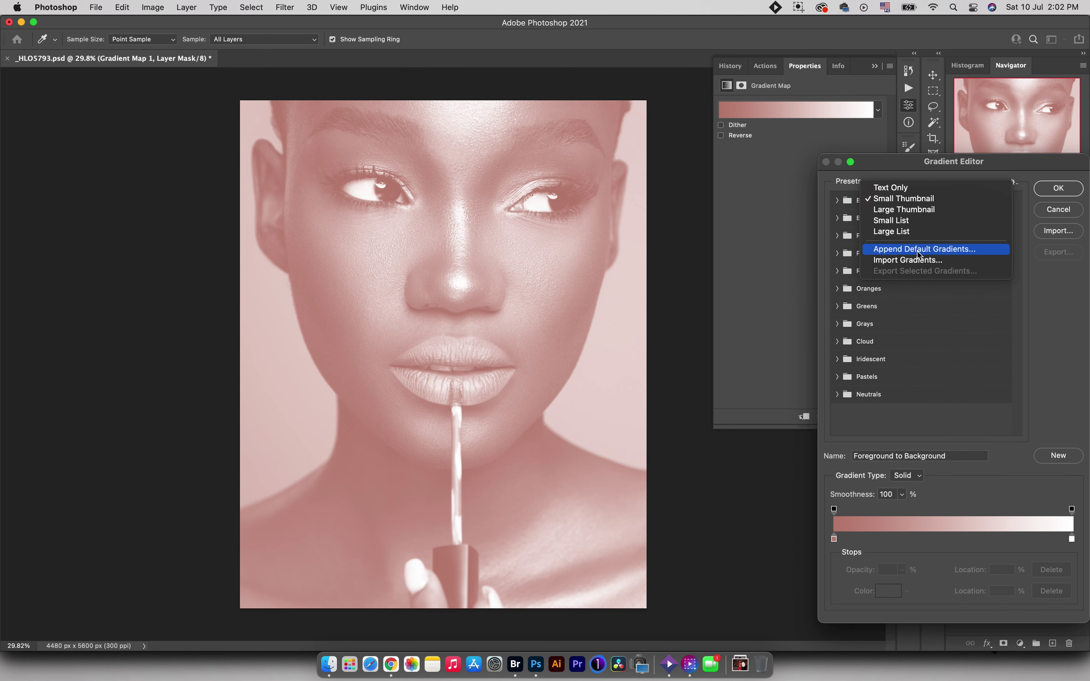
{"action": "left_click", "coordinate": [872, 289]}
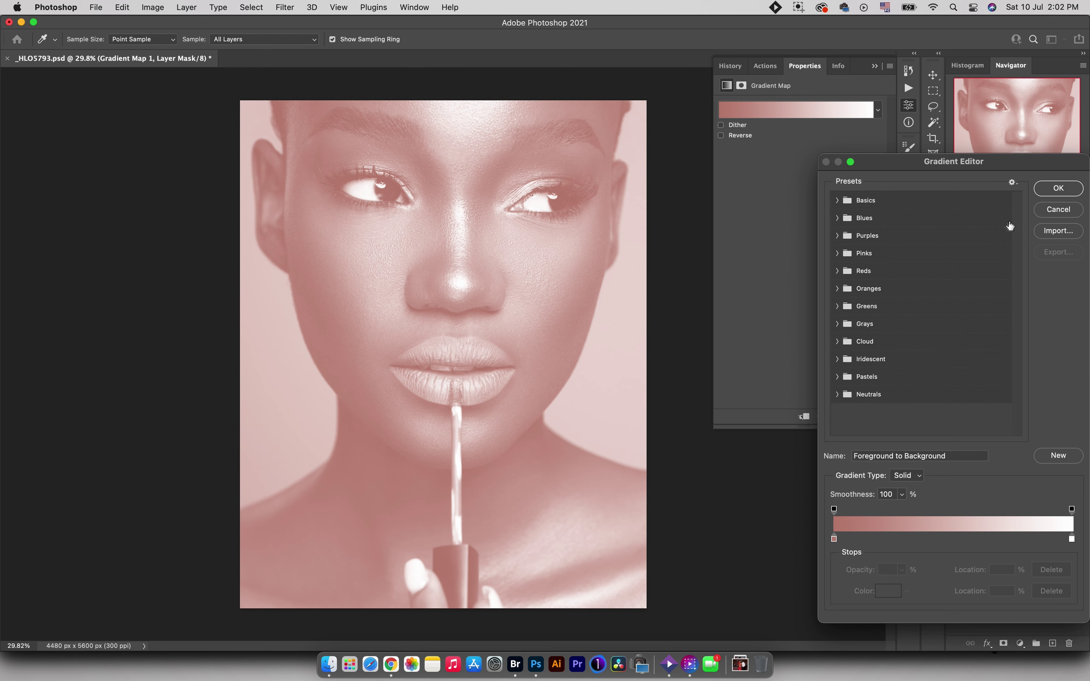
{"action": "left_click", "coordinate": [1012, 182]}
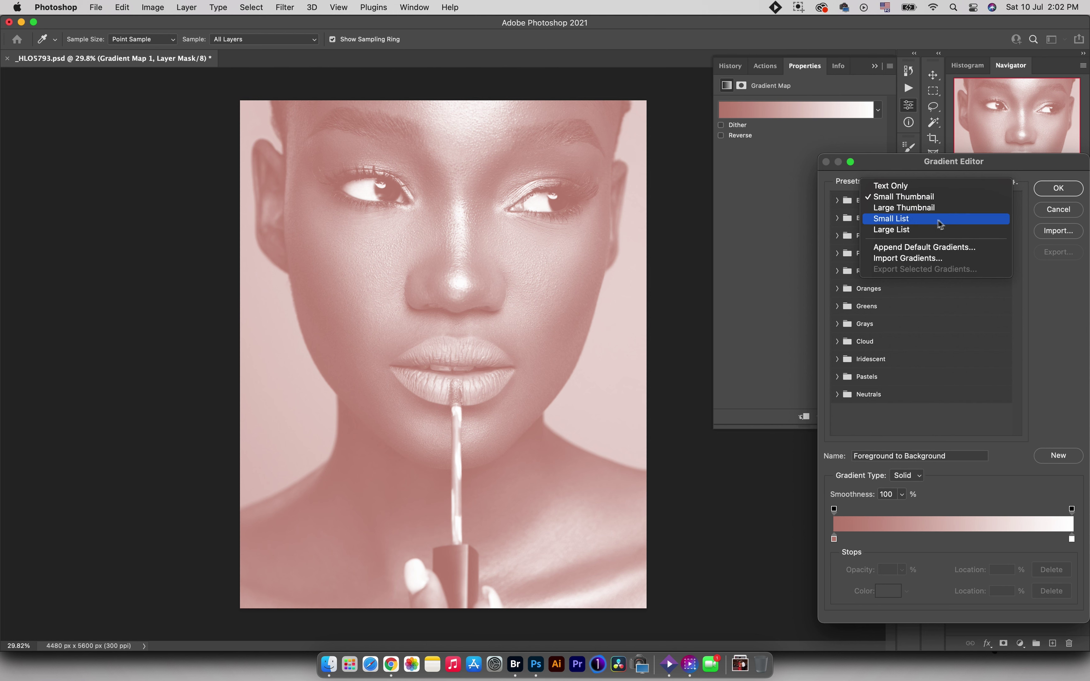
{"action": "left_click", "coordinate": [1001, 220]}
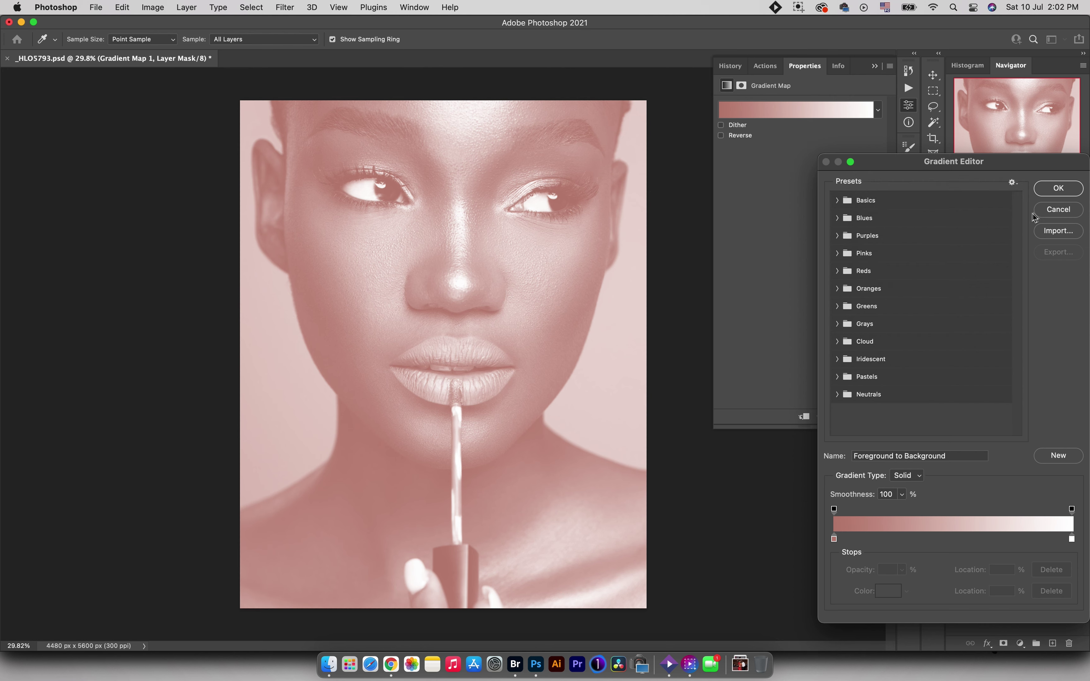
{"action": "left_click", "coordinate": [1047, 210]}
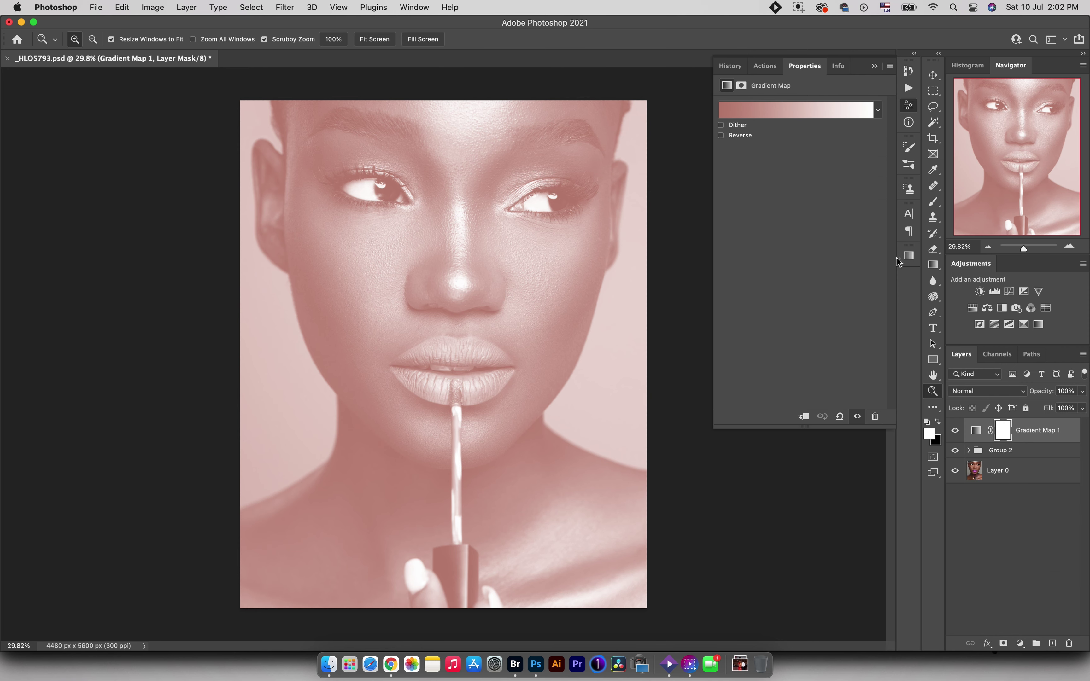
Load Legacy Gradients into the Gradients panel, expand it, and undo the pink Gradient Map.
{"action": "left_click", "coordinate": [419, 8]}
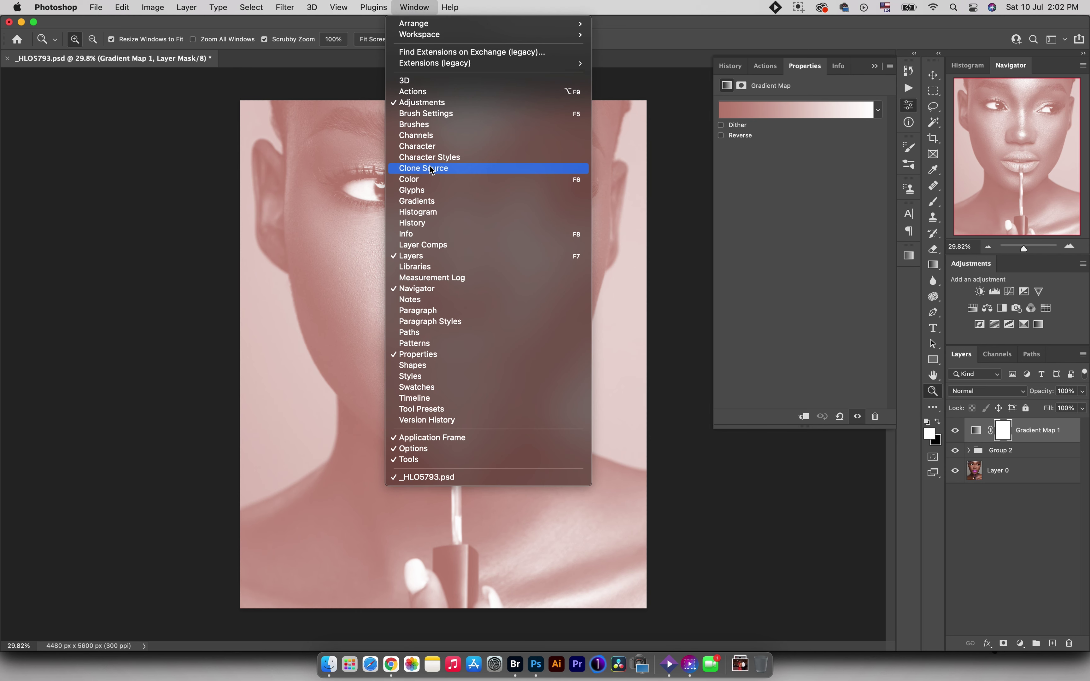
{"action": "left_click", "coordinate": [423, 202]}
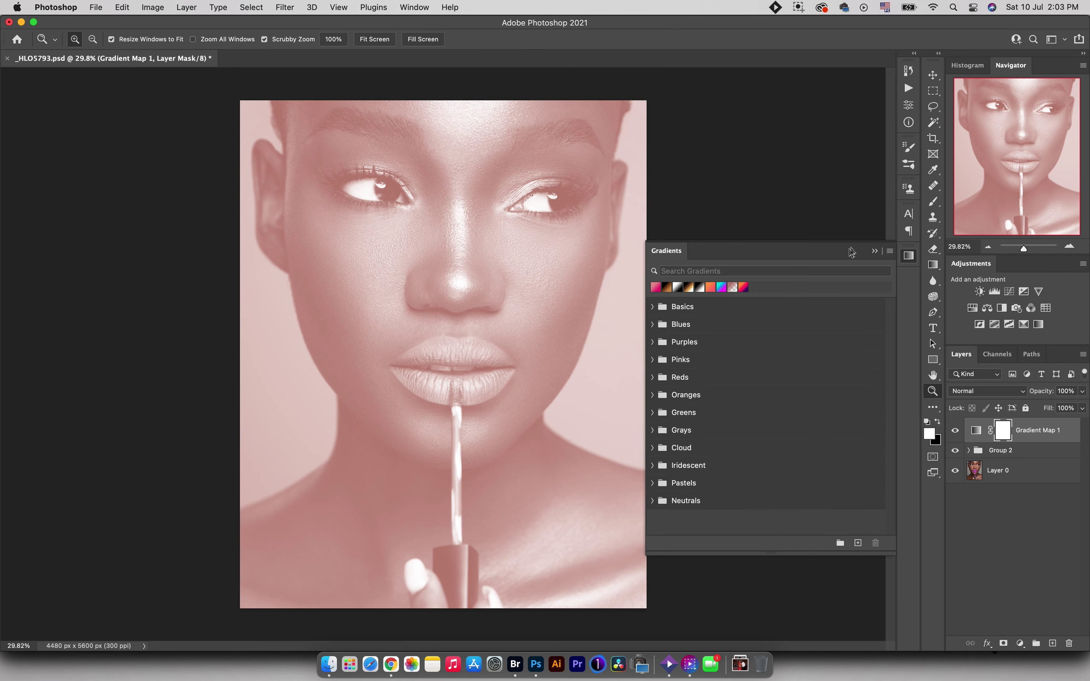
{"action": "left_click", "coordinate": [890, 252]}
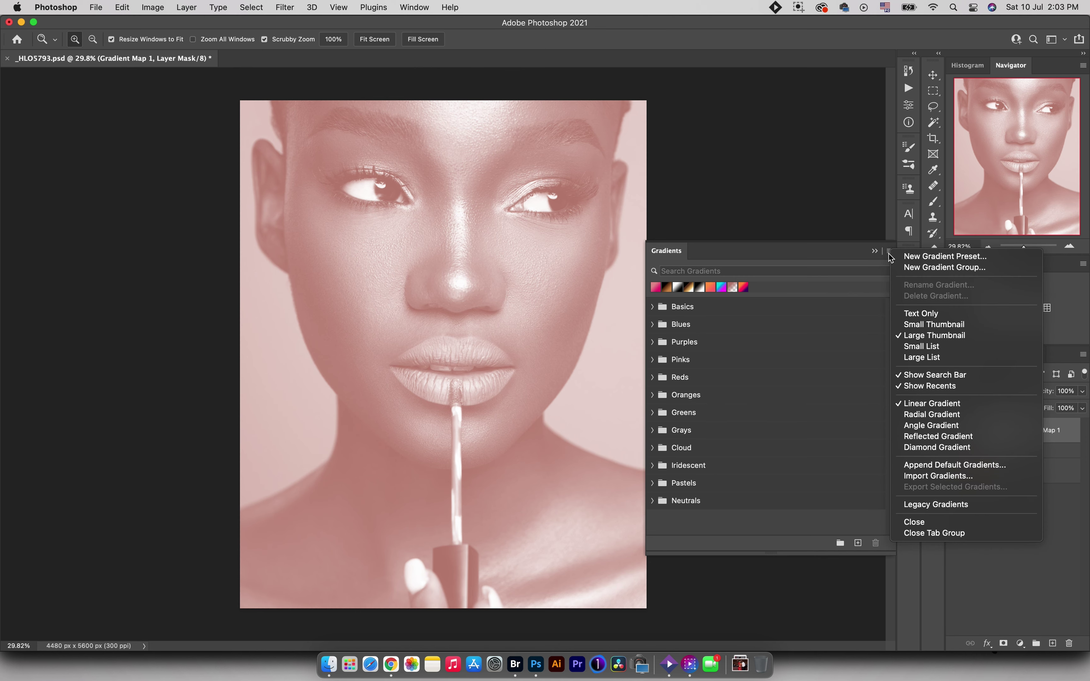
{"action": "left_click", "coordinate": [927, 505]}
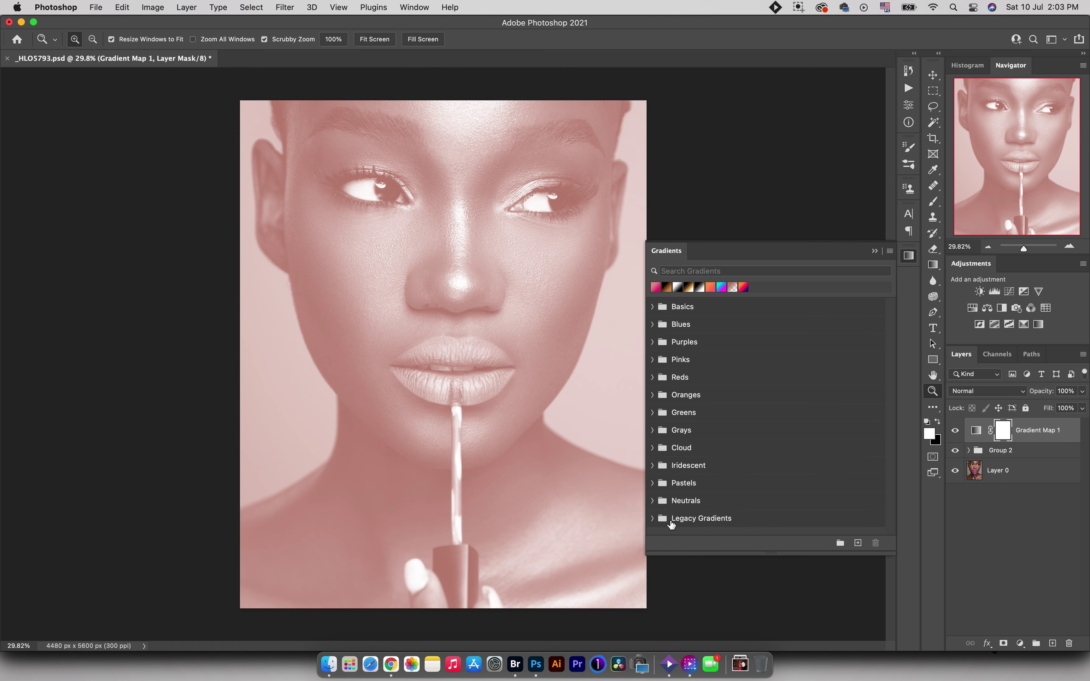
{"action": "left_click", "coordinate": [652, 519]}
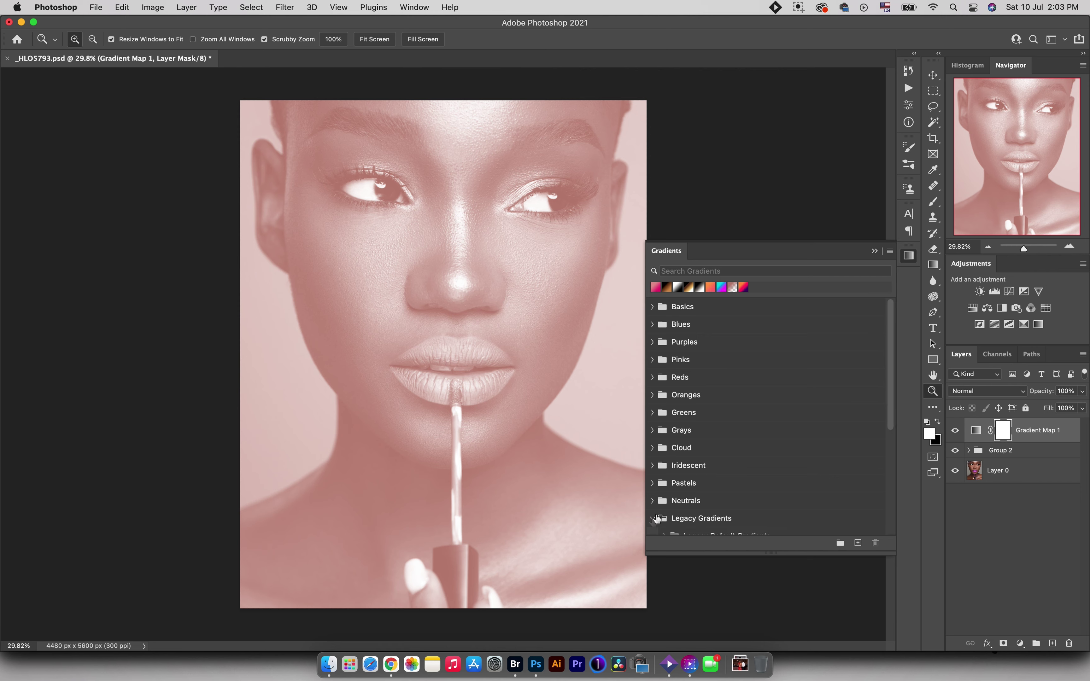
{"action": "left_click_drag", "start_coordinate": [891, 371], "coordinate": [890, 479]}
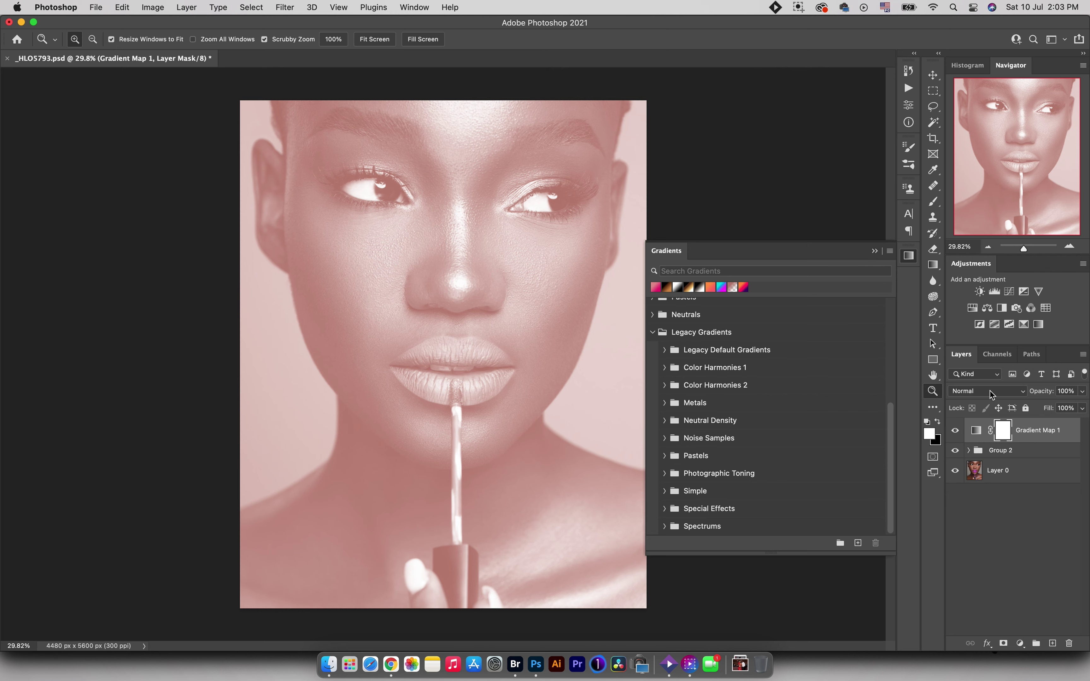
{"action": "key", "text": "super+z"}
{"action": "key", "text": "super+z"}
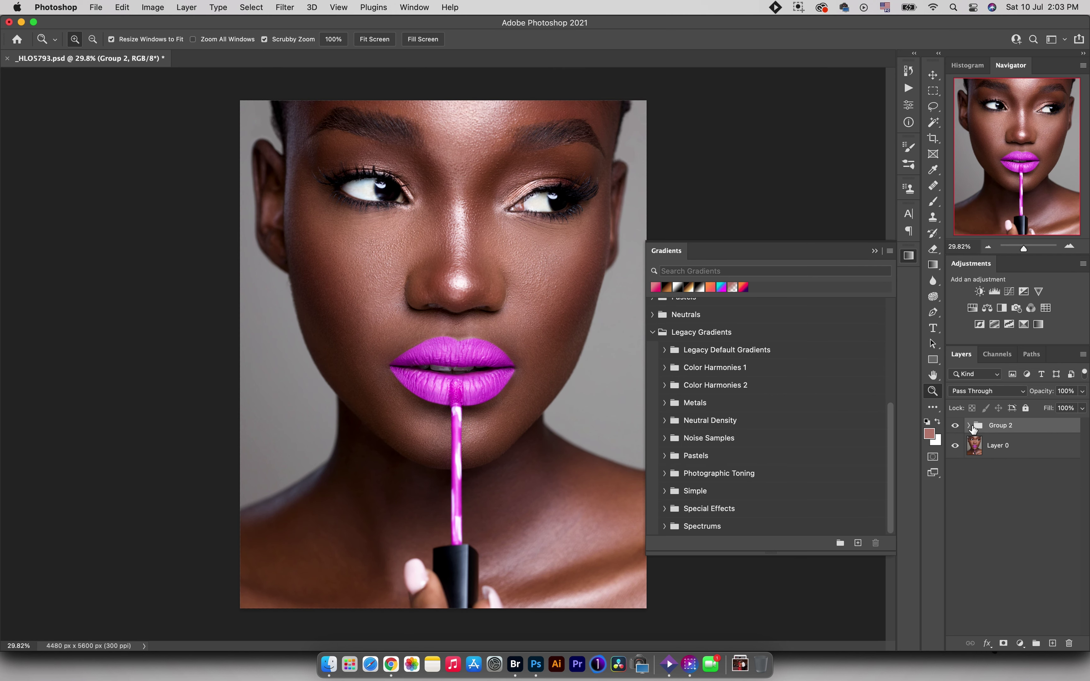
Add a brown Photographic Toning Gradient Fill in Soft Light, then delete it.
{"action": "left_click", "coordinate": [665, 474]}
{"action": "left_click_drag", "start_coordinate": [890, 409], "coordinate": [890, 464]}
{"action": "left_click", "coordinate": [797, 397]}
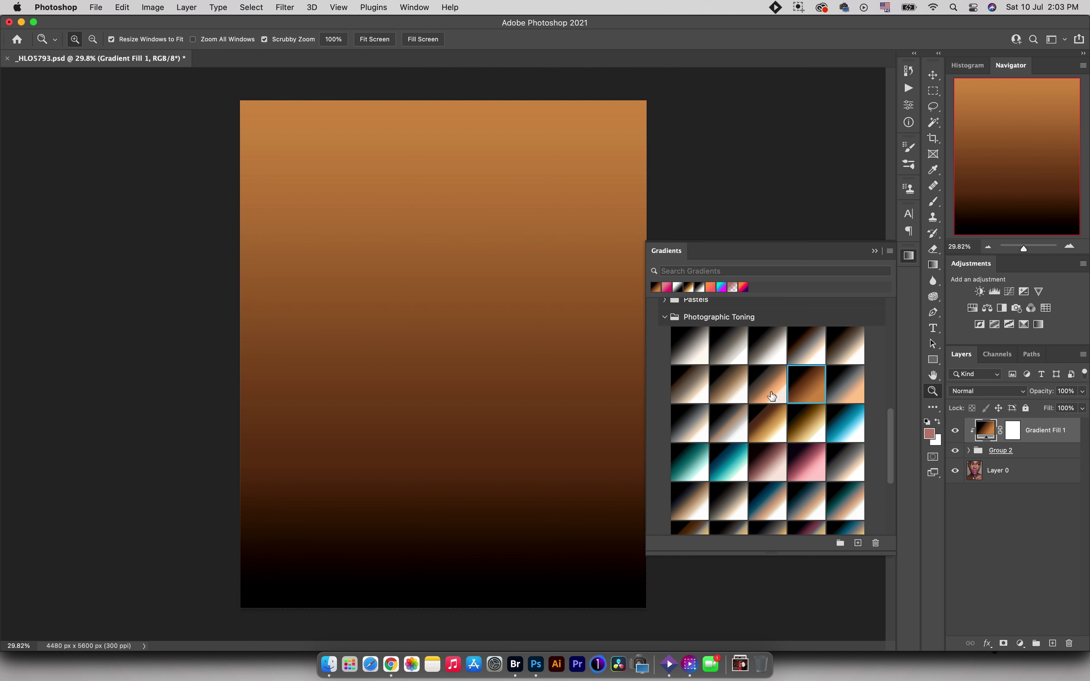
{"action": "left_click", "coordinate": [993, 392]}
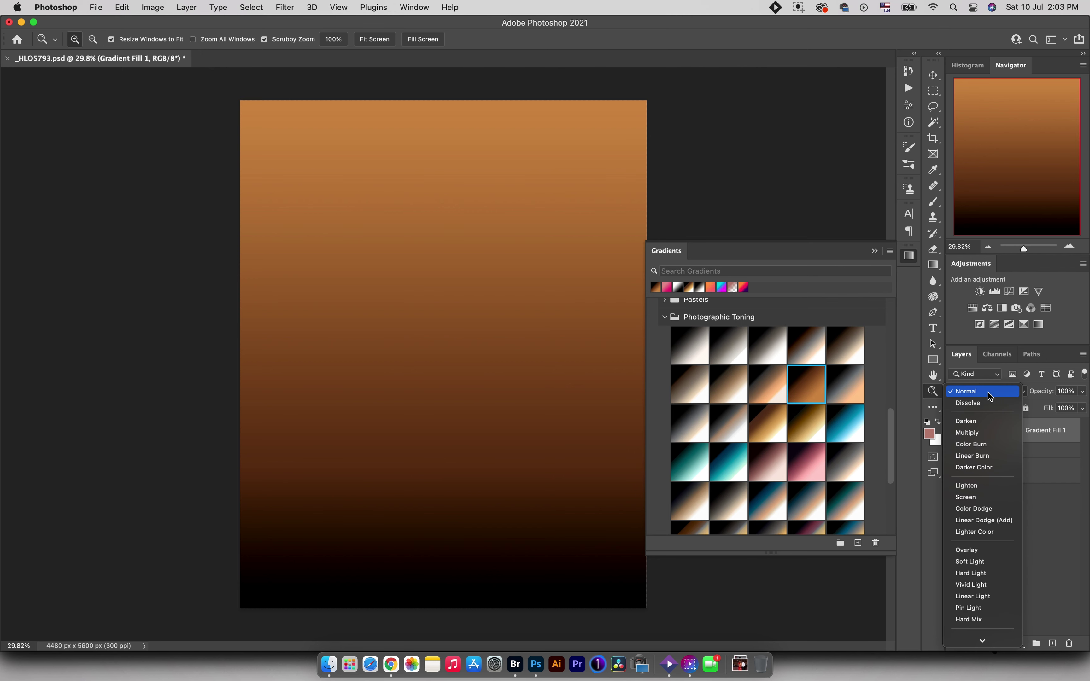
{"action": "left_click", "coordinate": [973, 563]}
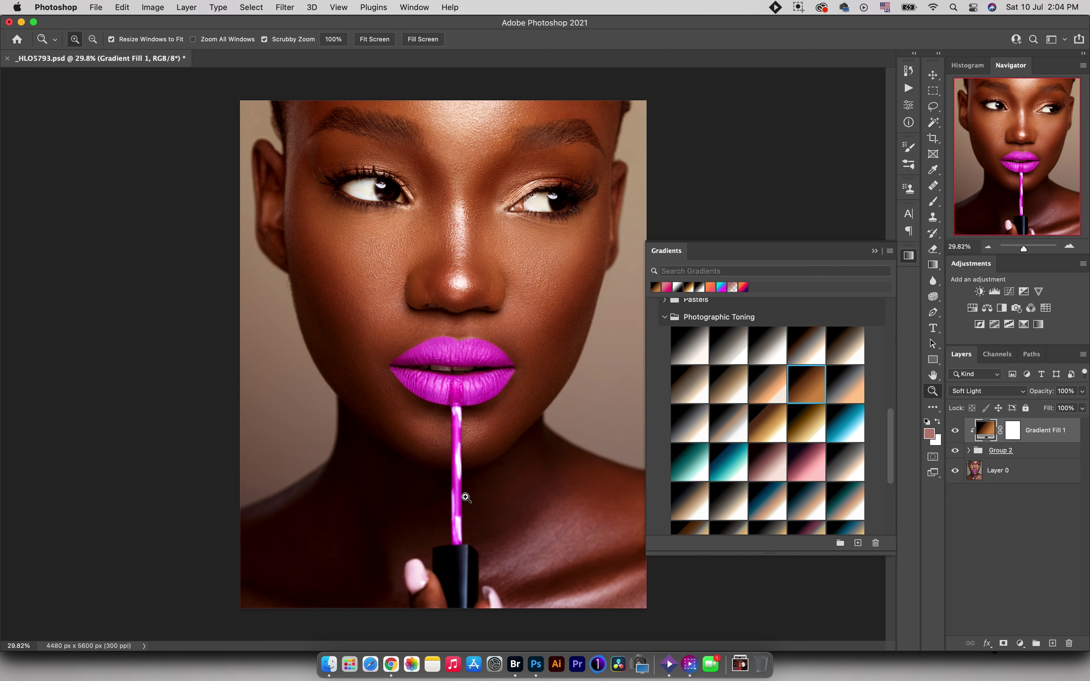
{"action": "key", "text": "Delete"}
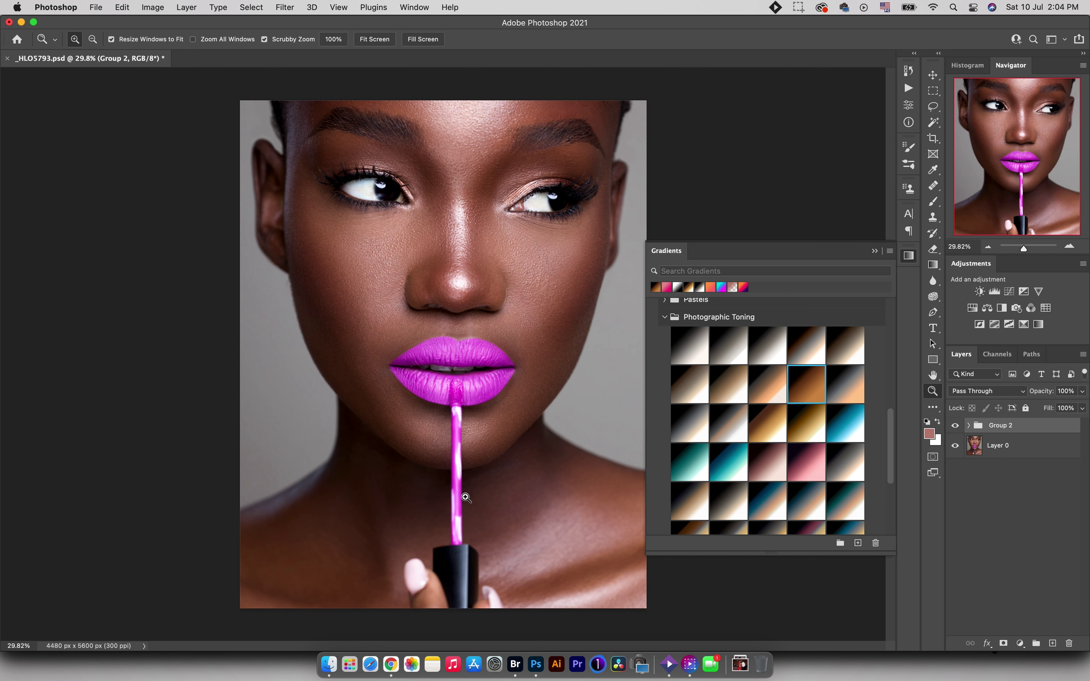
Add a Gradient Map layer and browse to Legacy Gradients > Photographic Toning in its picker.
{"action": "left_click", "coordinate": [665, 319]}
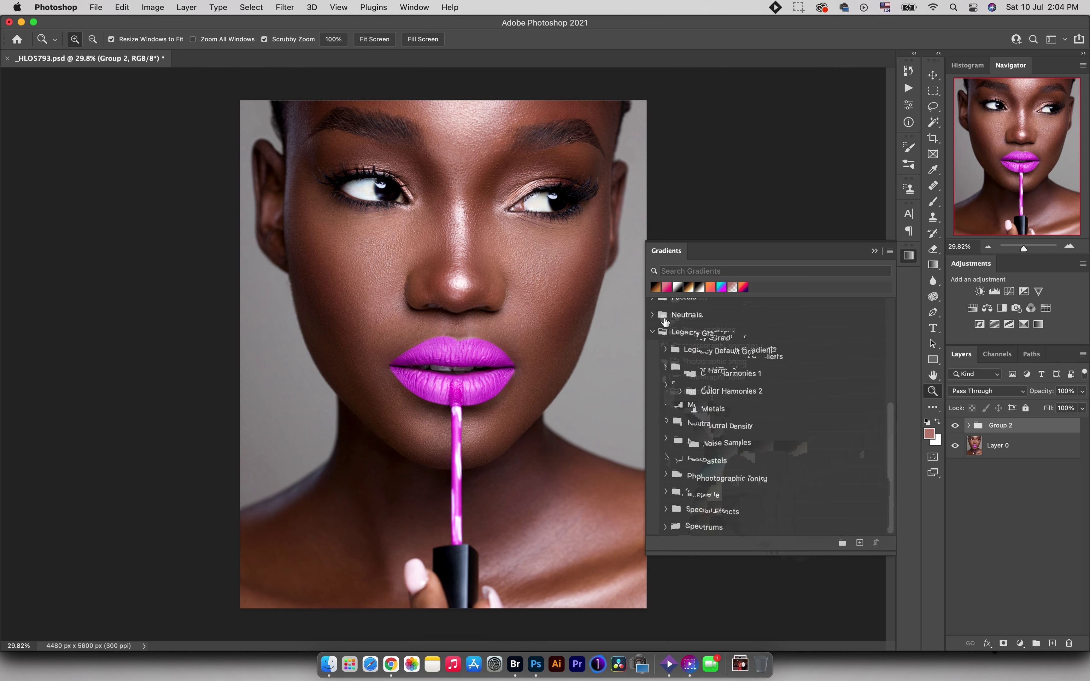
{"action": "left_click", "coordinate": [653, 333]}
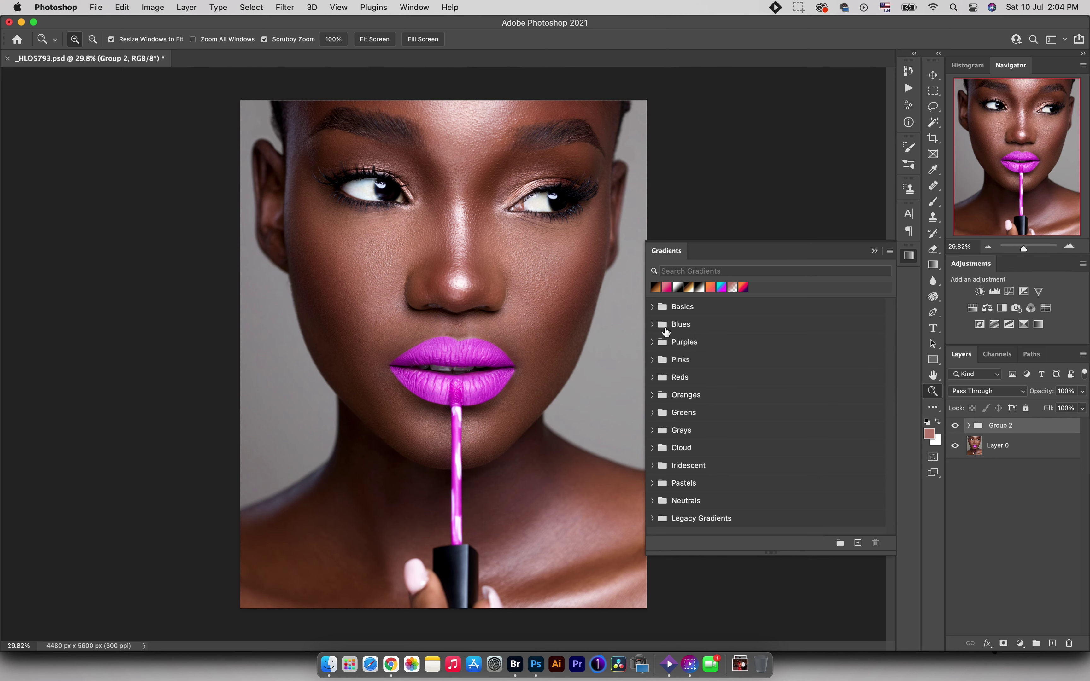
{"action": "left_click", "coordinate": [1039, 325]}
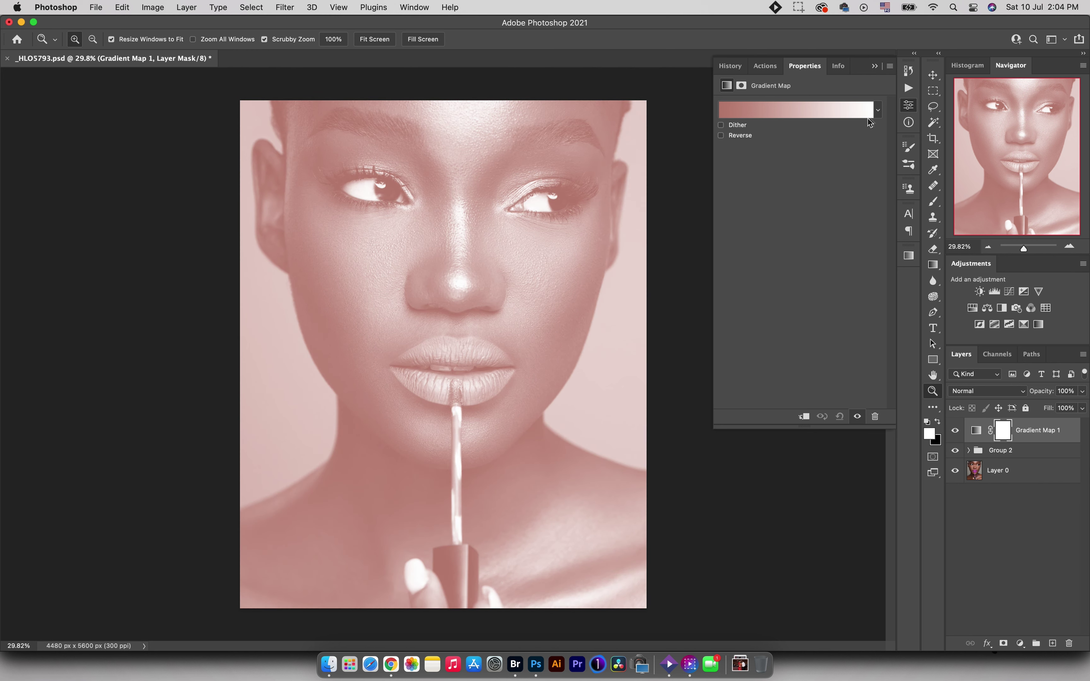
{"action": "left_click", "coordinate": [878, 110]}
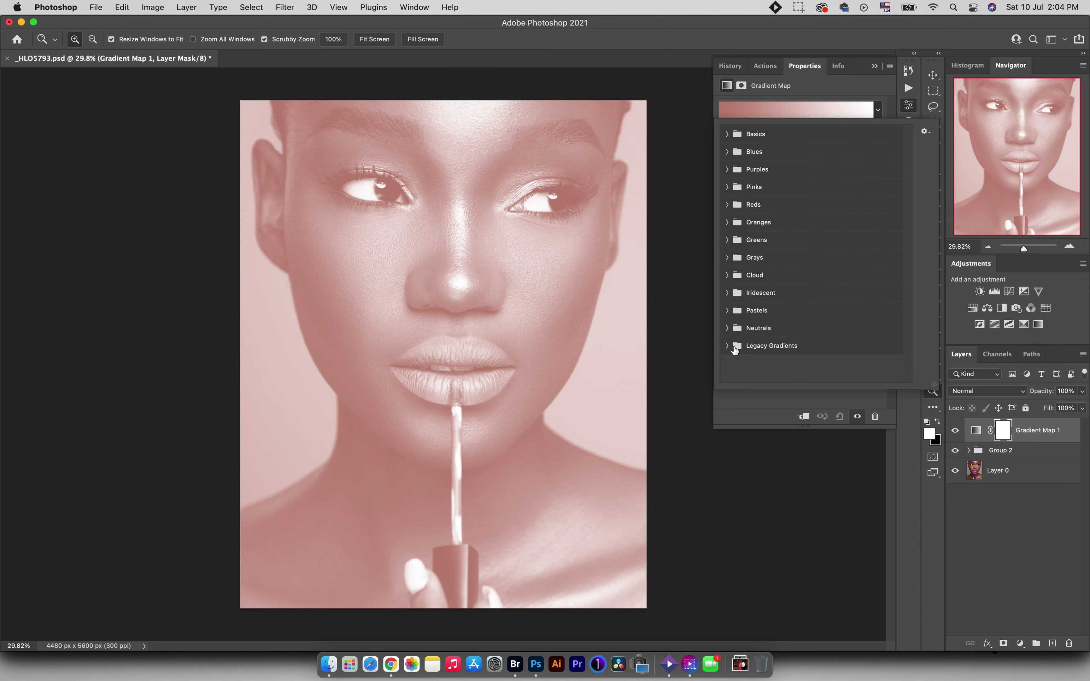
{"action": "left_click", "coordinate": [727, 346]}
{"action": "left_click_drag", "start_coordinate": [909, 249], "coordinate": [908, 356]}
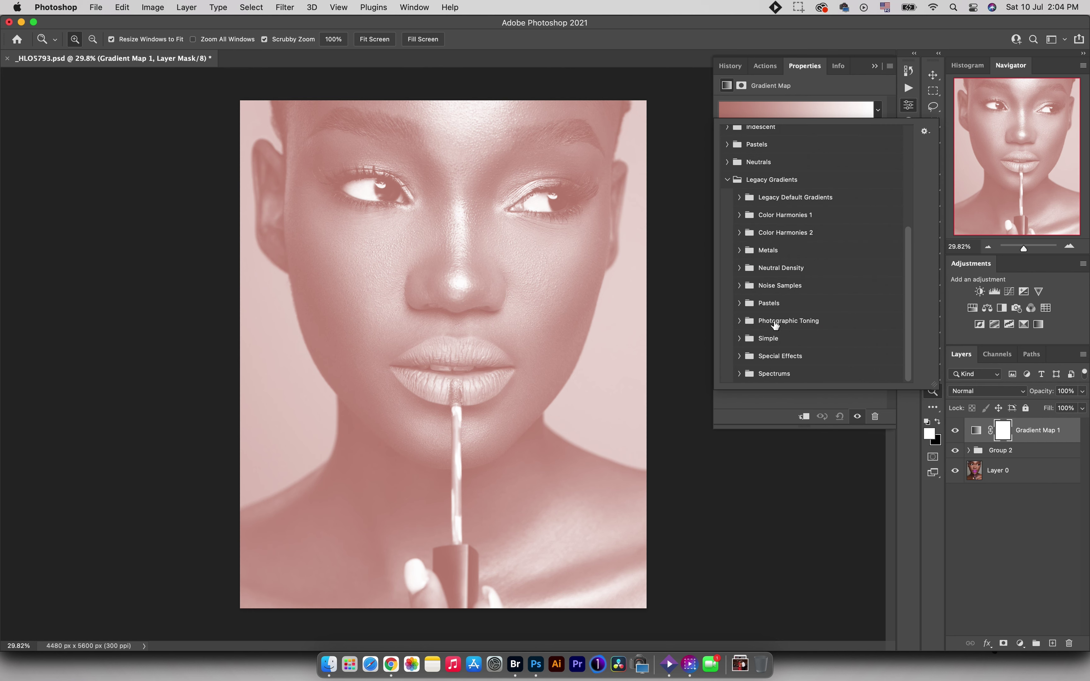
{"action": "left_click", "coordinate": [740, 321]}
{"action": "left_click_drag", "start_coordinate": [907, 270], "coordinate": [909, 312]}
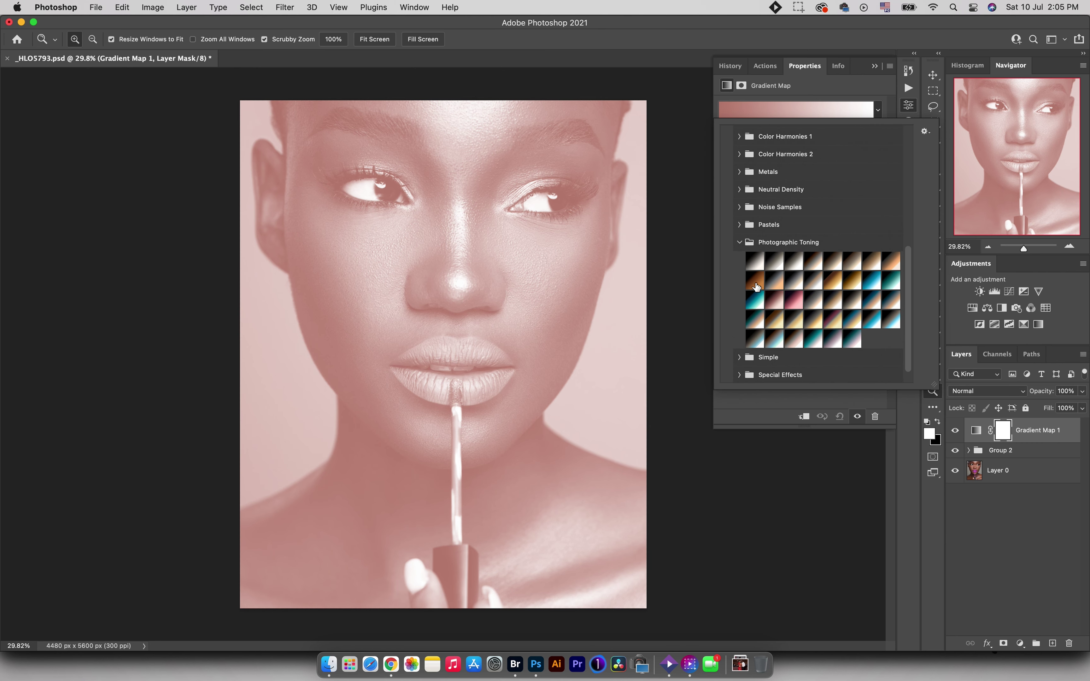
Compare the sepia, teal and mauve toning gradients, then apply the copper one.
{"action": "left_click", "coordinate": [755, 281]}
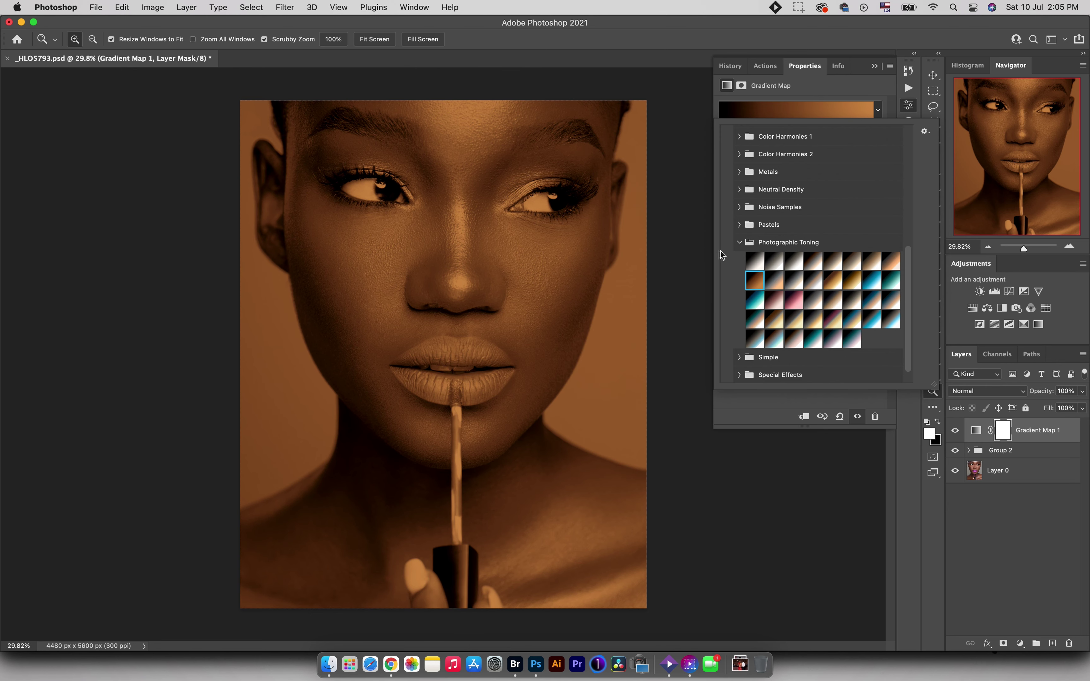
{"action": "left_click", "coordinate": [756, 302]}
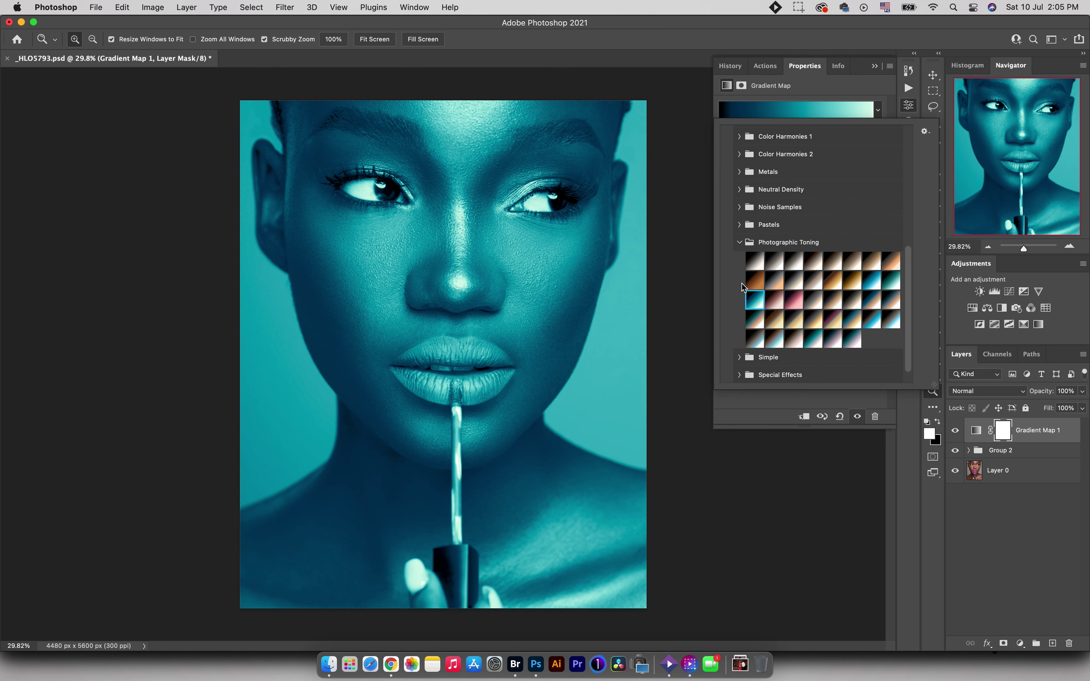
{"action": "left_click", "coordinate": [834, 338]}
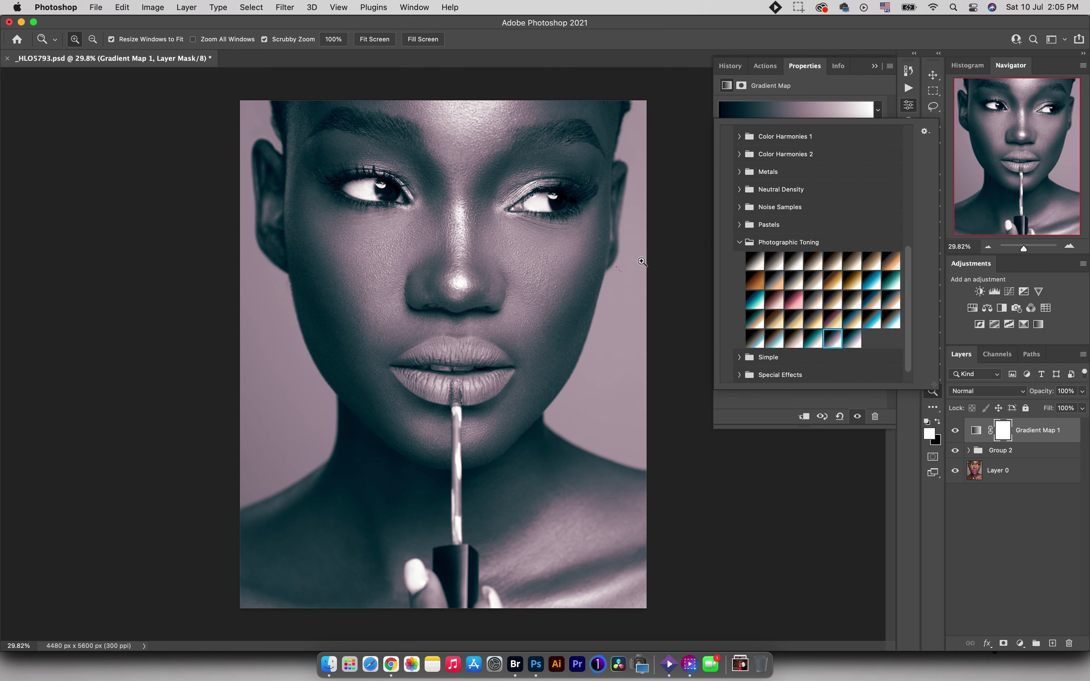
{"action": "left_click", "coordinate": [754, 281]}
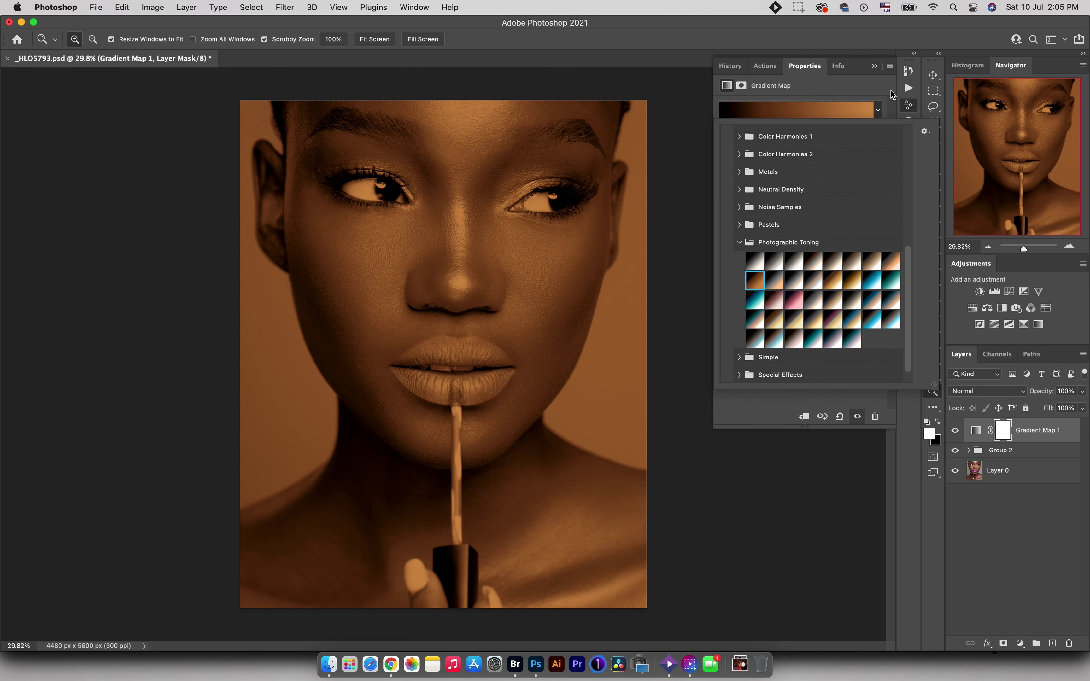
{"action": "left_click", "coordinate": [909, 106]}
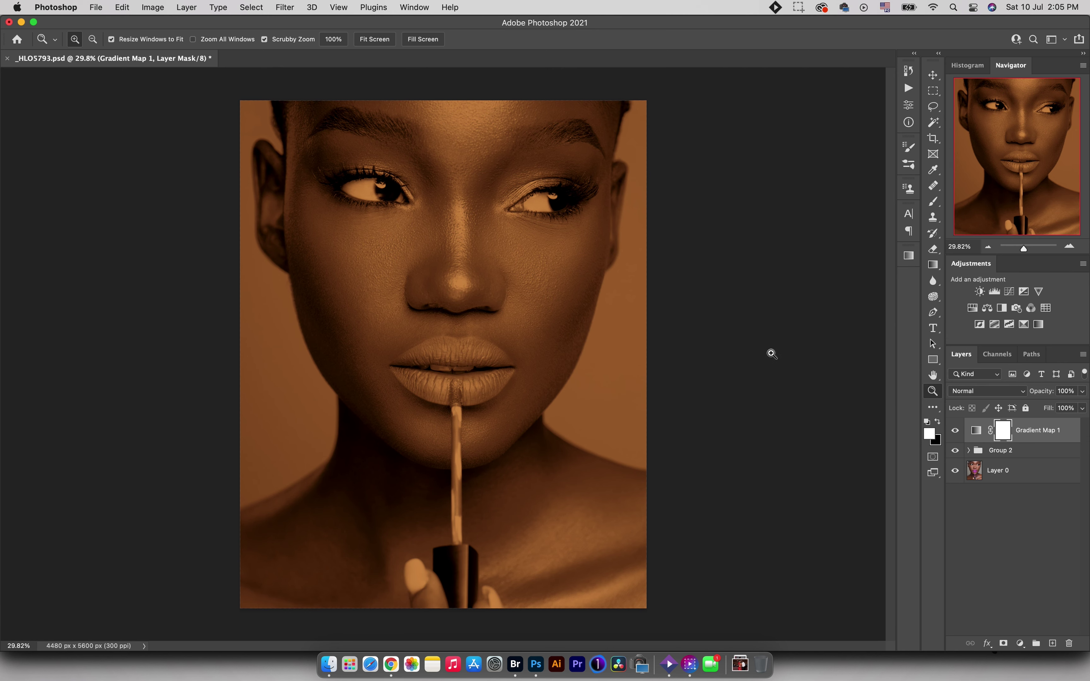
Set Gradient Map 1 to Soft Light at 29% opacity, comparing it on and off up close.
{"action": "left_click", "coordinate": [975, 391]}
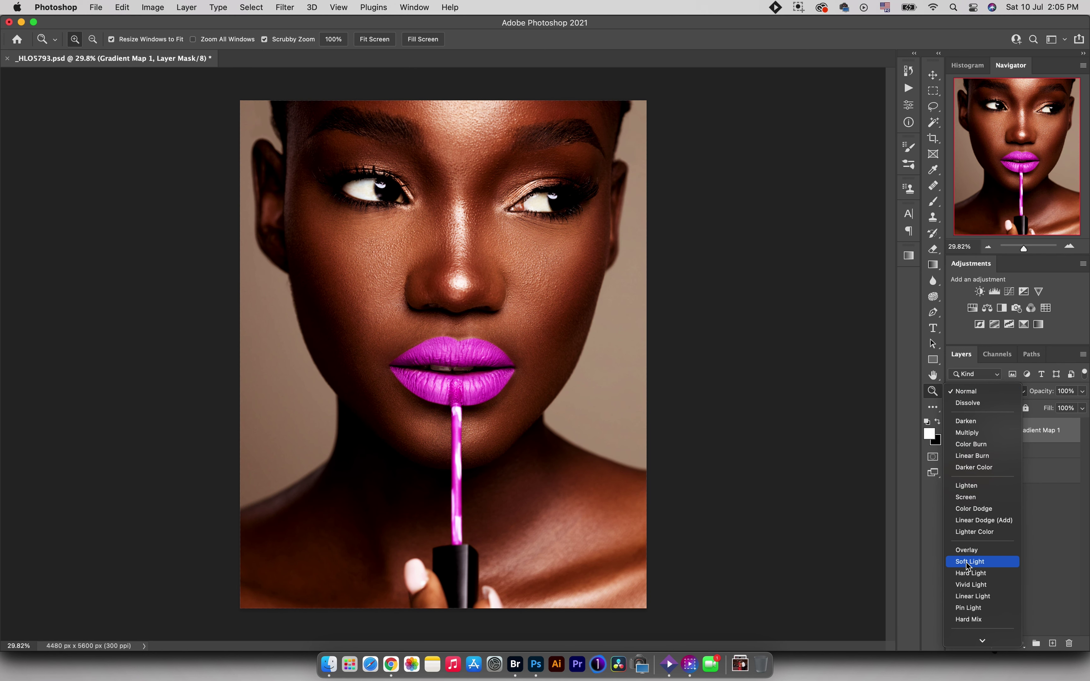
{"action": "left_click", "coordinate": [970, 562]}
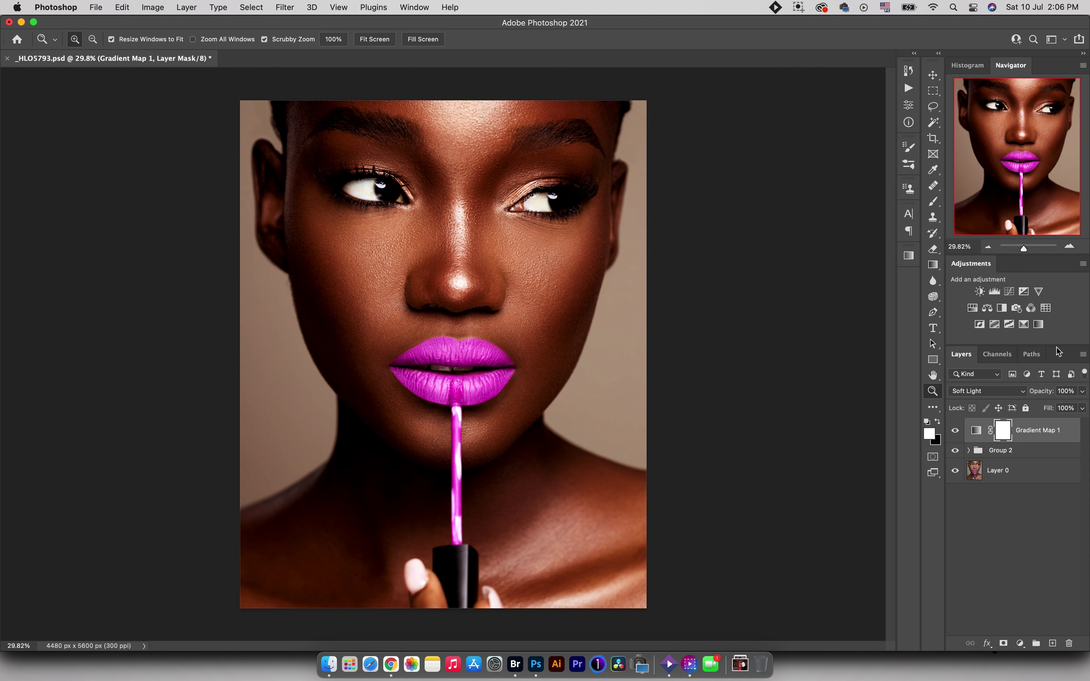
{"action": "left_click_drag", "start_coordinate": [1044, 393], "coordinate": [1012, 409]}
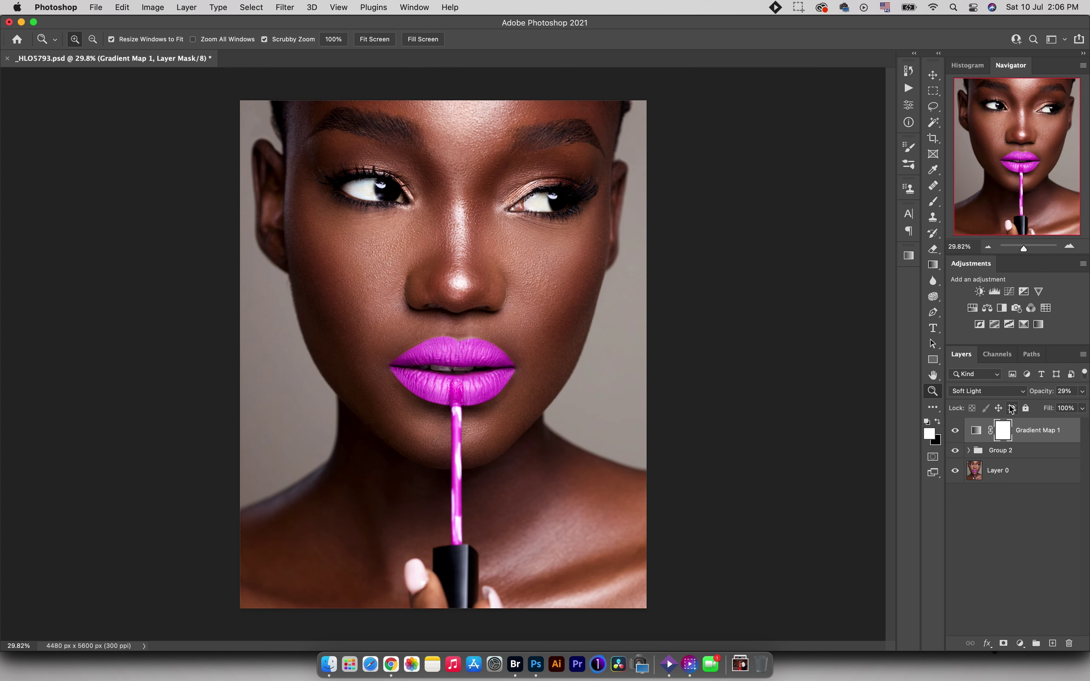
{"action": "left_click", "coordinate": [955, 431]}
{"action": "left_click", "coordinate": [956, 431]}
{"action": "left_click_drag", "start_coordinate": [476, 281], "coordinate": [499, 270]}
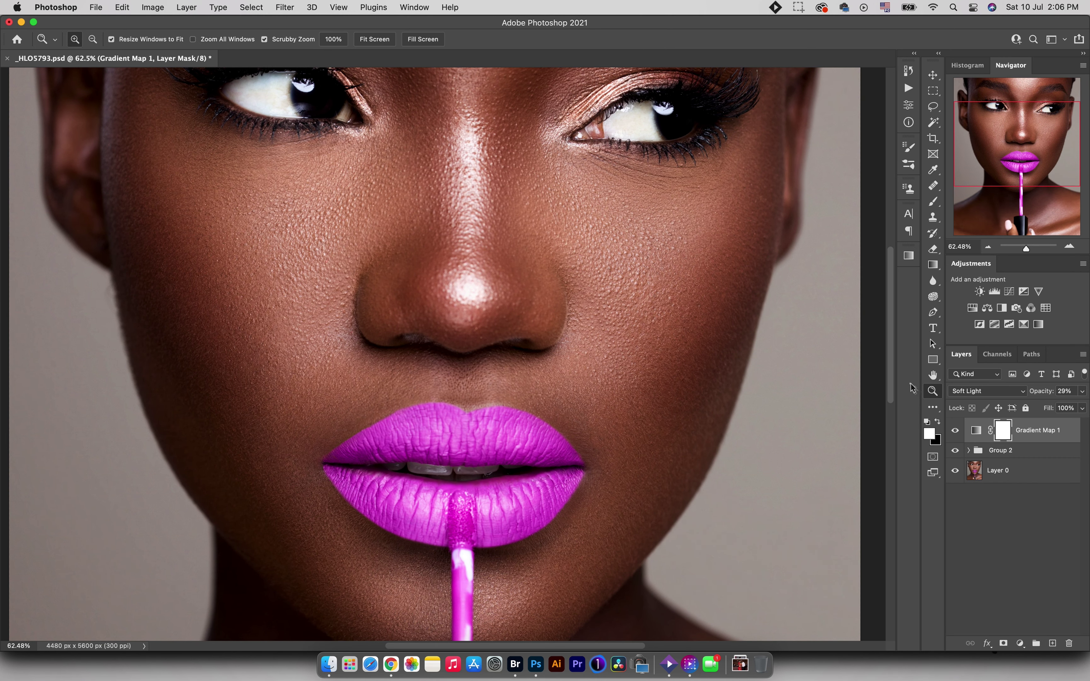
{"action": "left_click", "coordinate": [955, 431]}
{"action": "left_click", "coordinate": [955, 431]}
{"action": "left_click_drag", "start_coordinate": [645, 297], "coordinate": [615, 318]}
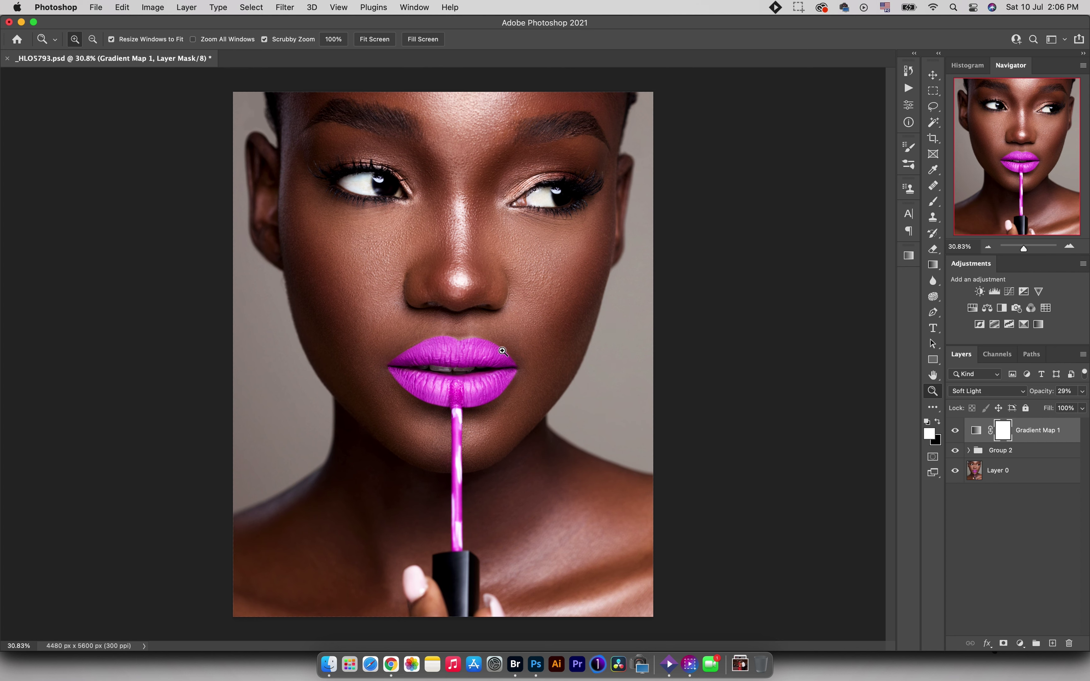
Fill Gradient Map 1's mask from the combined Backround and Lipstick path selection, then deselect.
{"action": "left_click", "coordinate": [1032, 354]}
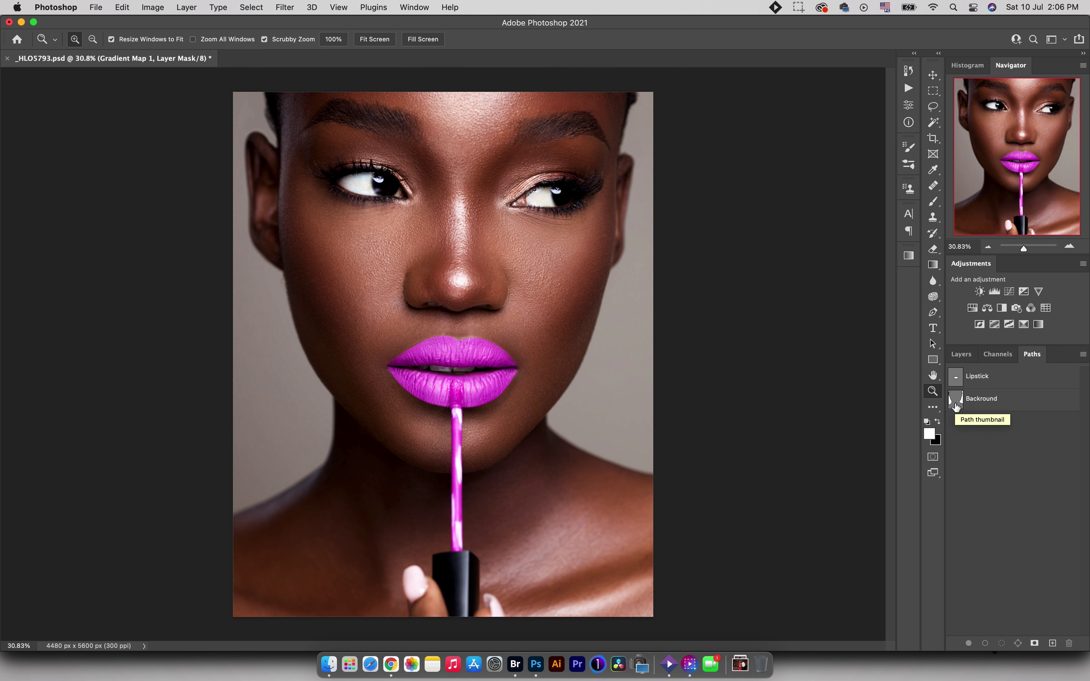
{"action": "left_click_drag", "start_coordinate": [957, 406], "coordinate": [960, 408]}
{"action": "left_click", "coordinate": [957, 405], "text": "super"}
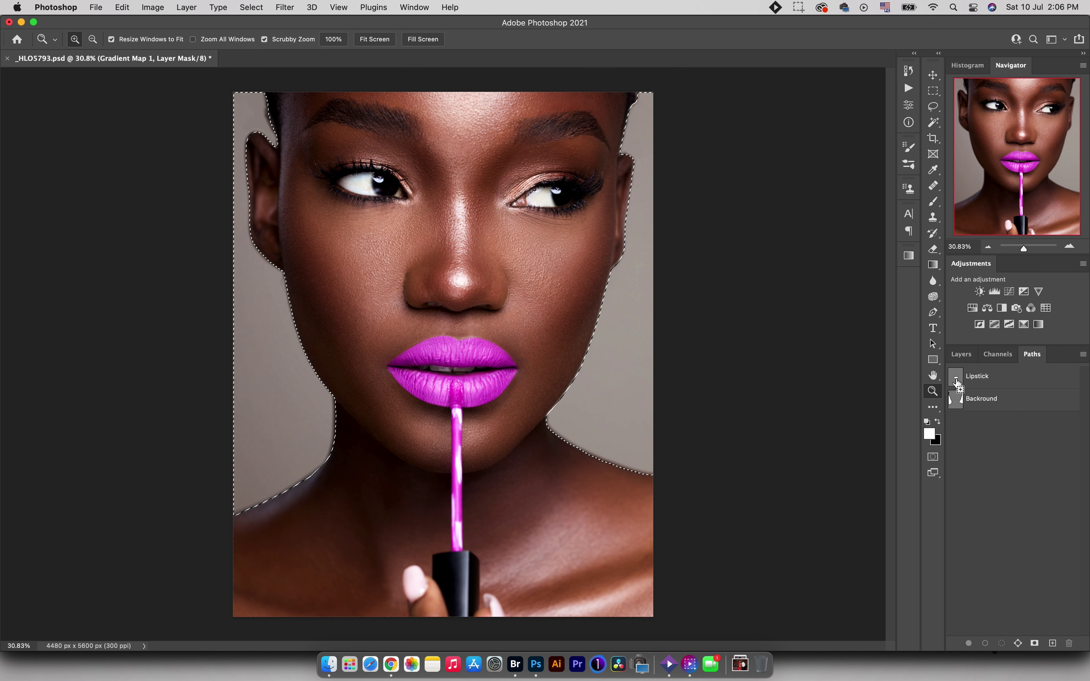
{"action": "left_click", "coordinate": [957, 381], "text": "shift+super"}
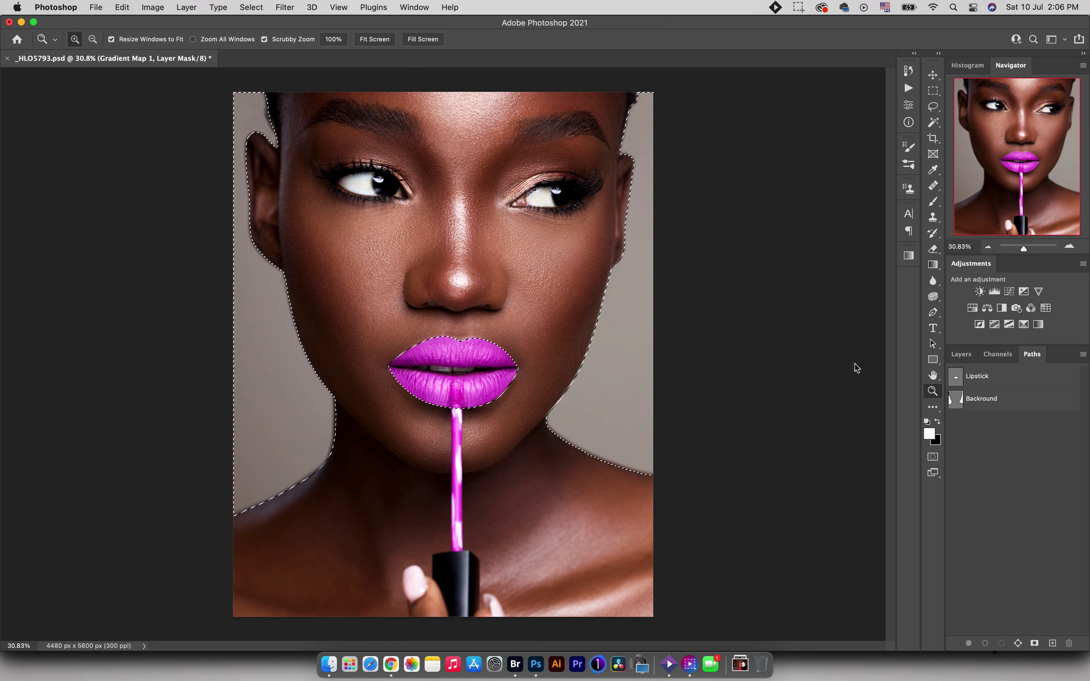
{"action": "left_click", "coordinate": [963, 356]}
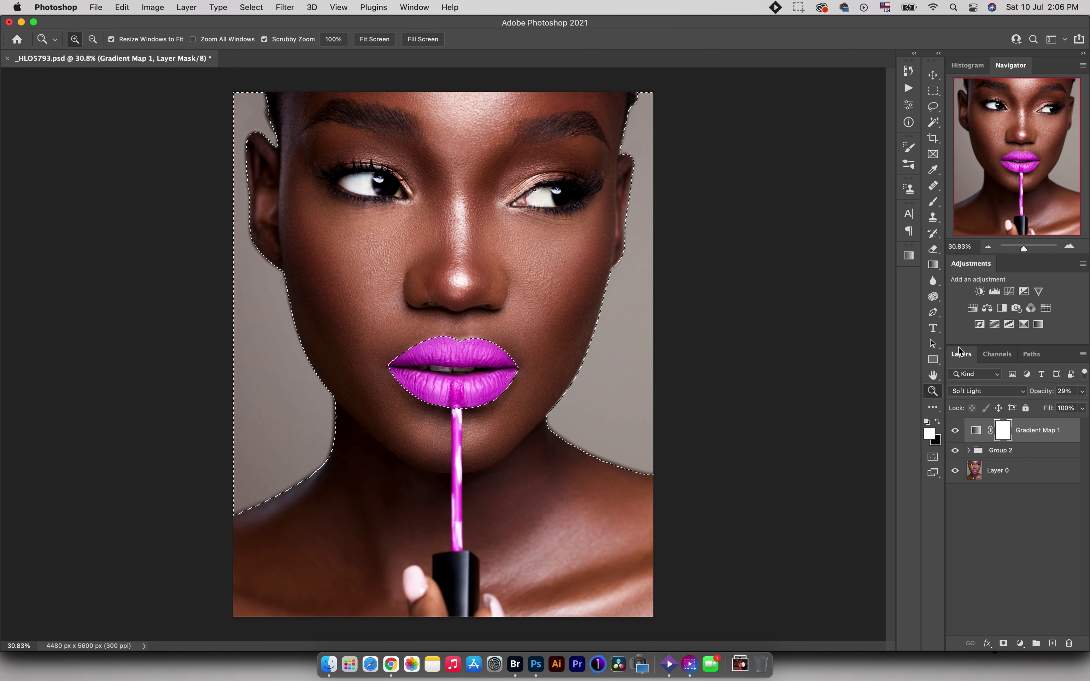
{"action": "key", "text": "super+BackSpace"}
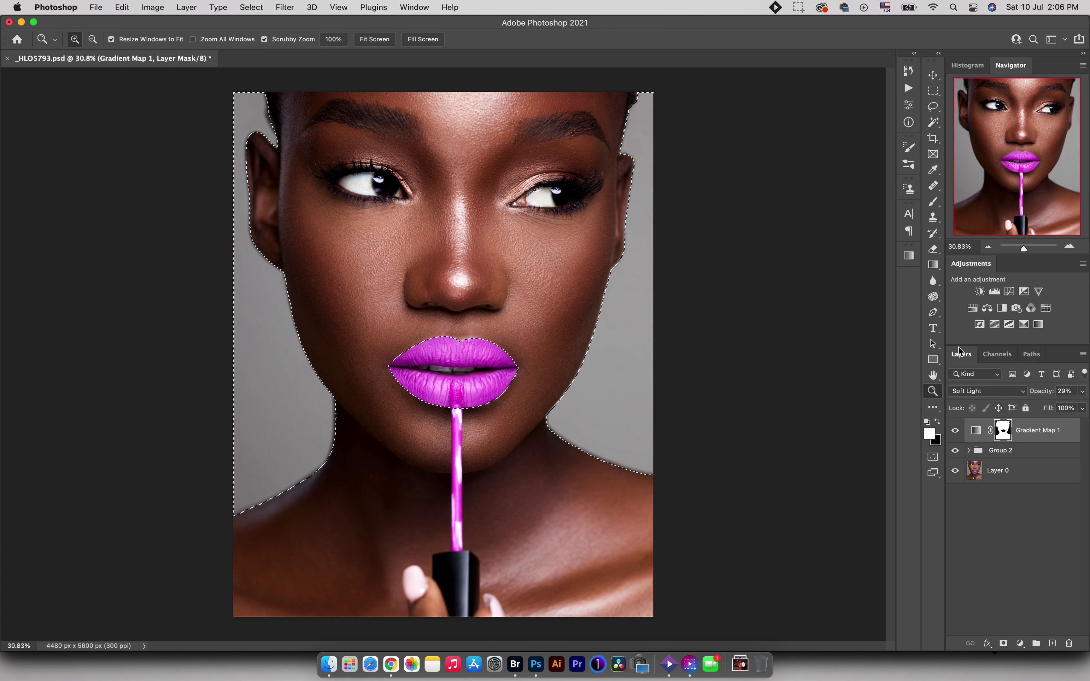
{"action": "key", "text": "super+d"}
Compare Gradient Map 1 on and off and lower its opacity to 21%.
{"action": "left_click", "coordinate": [955, 431]}
{"action": "left_click", "coordinate": [955, 433]}
{"action": "left_click_drag", "start_coordinate": [1042, 394], "coordinate": [1031, 395]}
{"action": "left_click", "coordinate": [955, 431]}
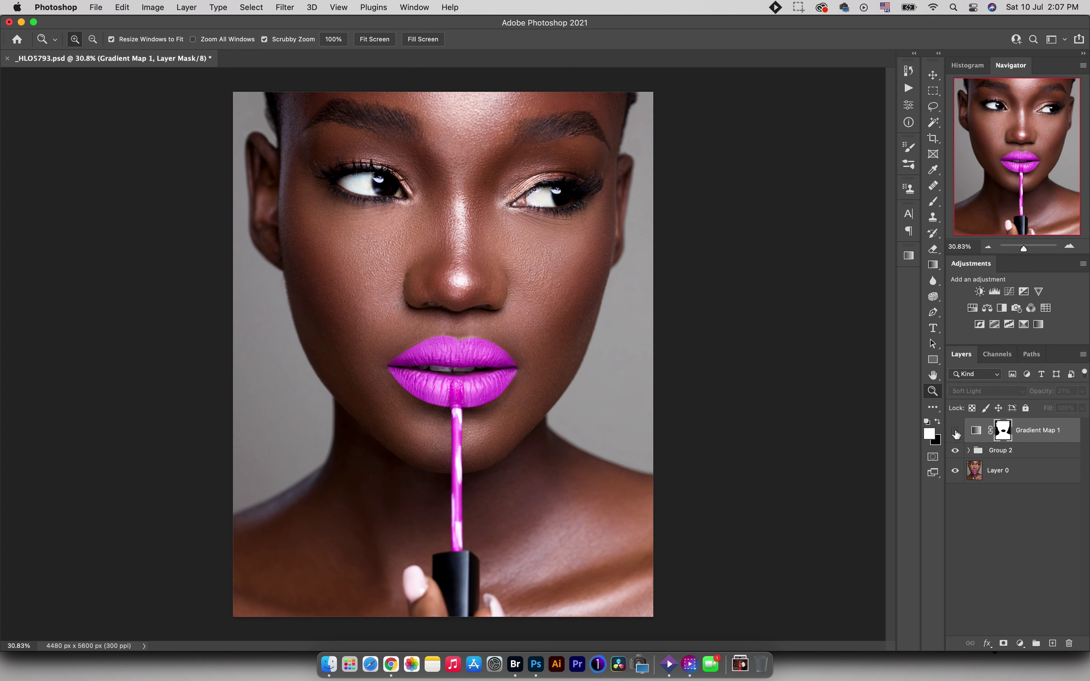
{"action": "left_click", "coordinate": [955, 430]}
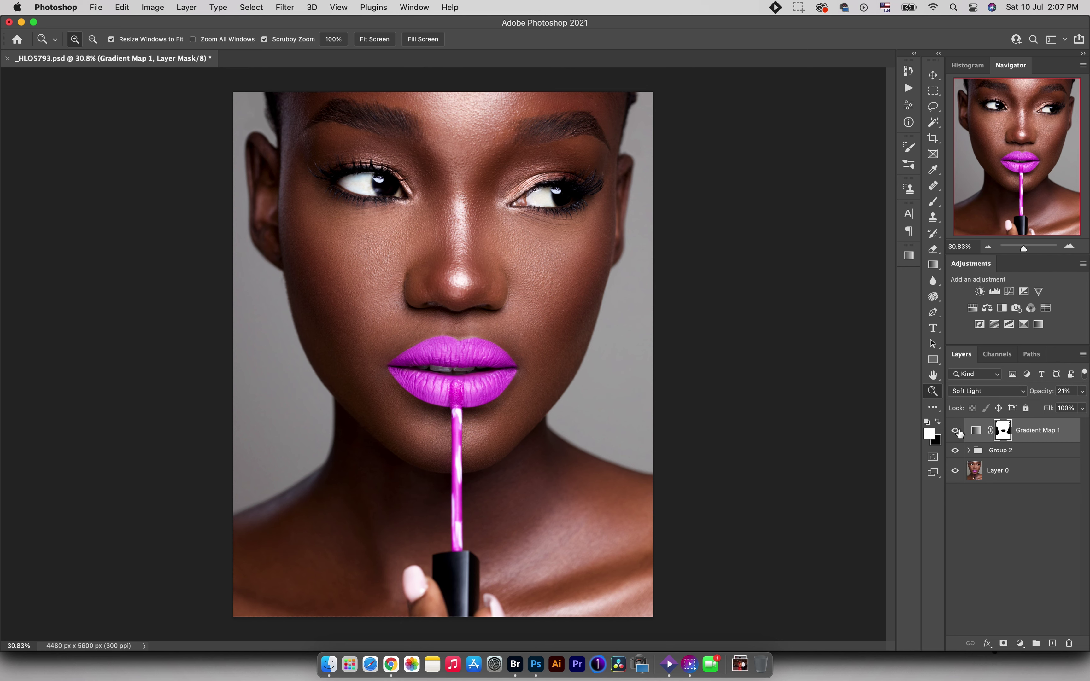